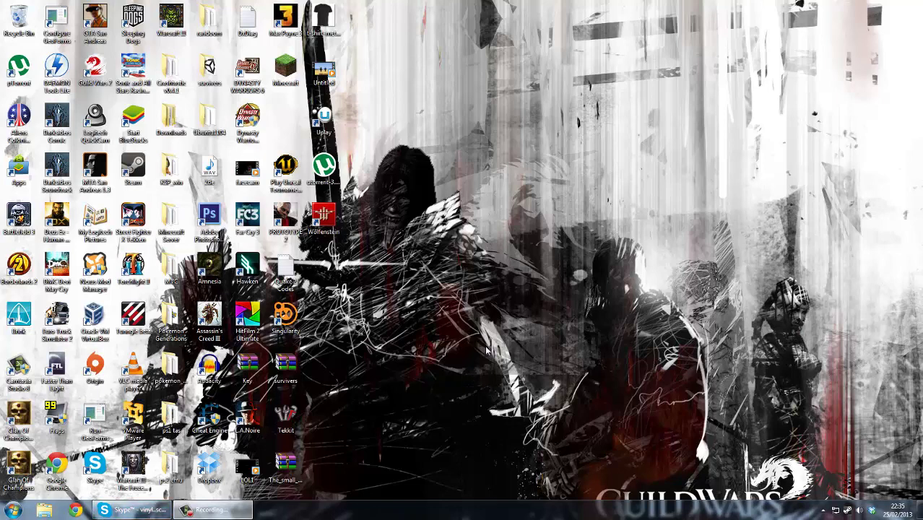
# Search Chrome for 'open broadcaster software' and download the OBS 0.472b installer from obsproject.com
pyautogui.doubleClick(57, 464)
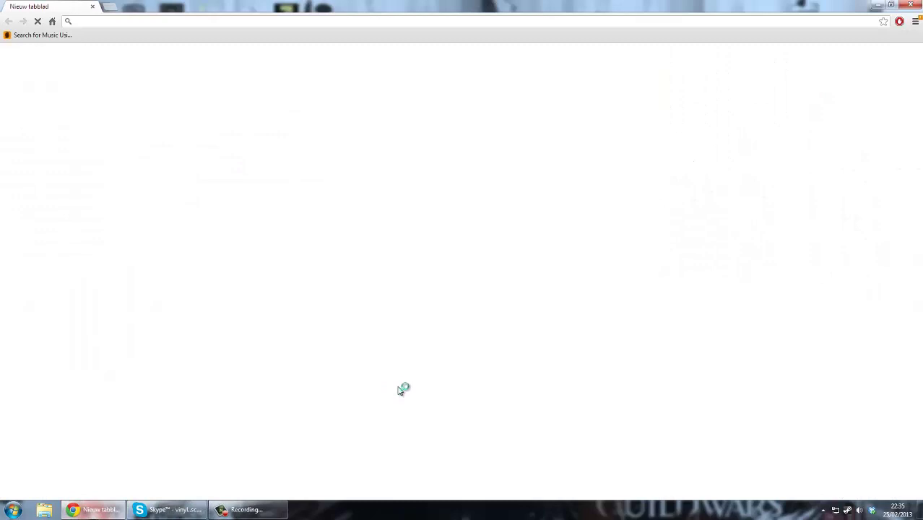
pyautogui.write('open')
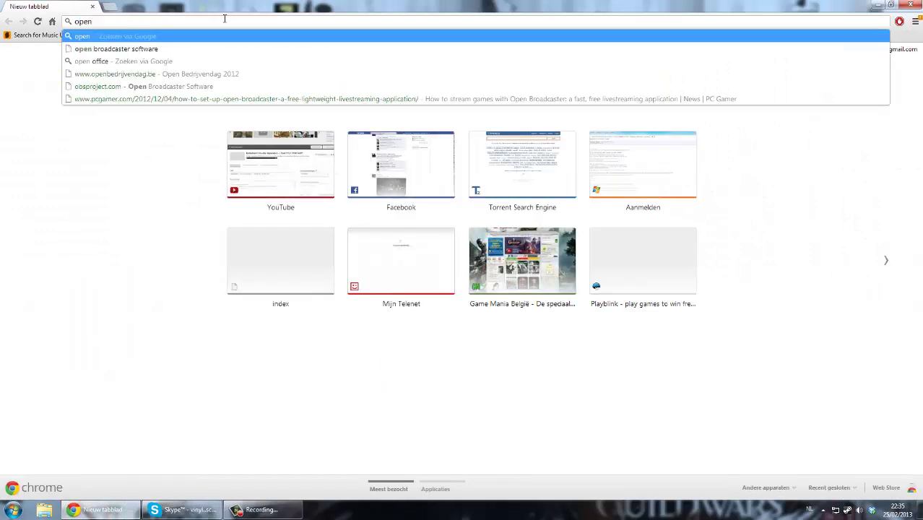
pyautogui.press('Down')
pyautogui.press('Return')
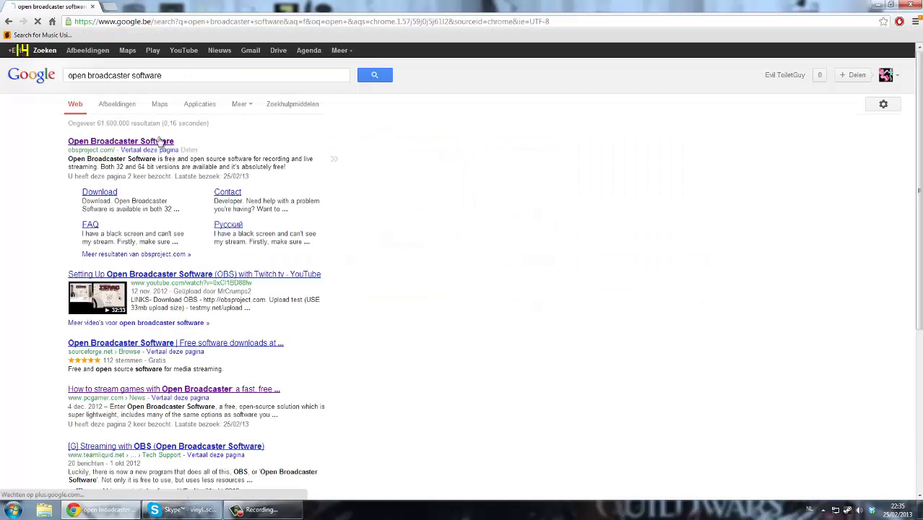
pyautogui.click(168, 142)
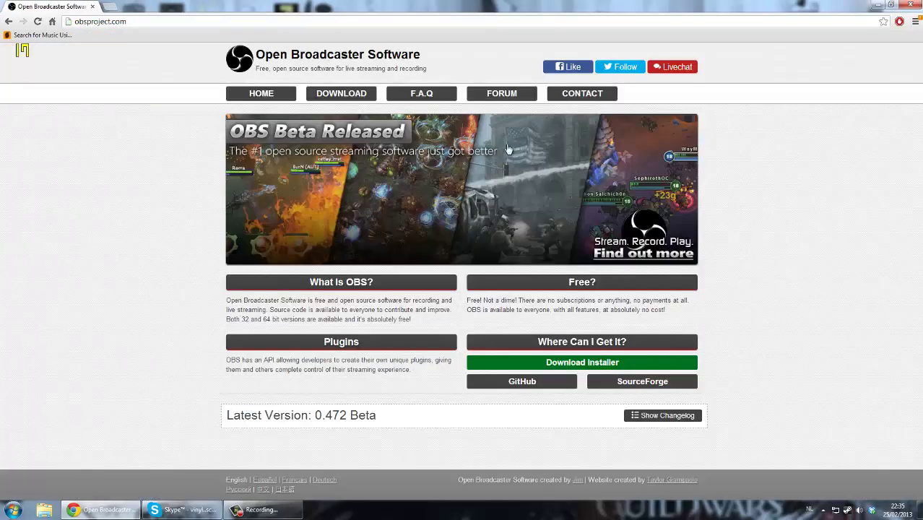
pyautogui.click(578, 364)
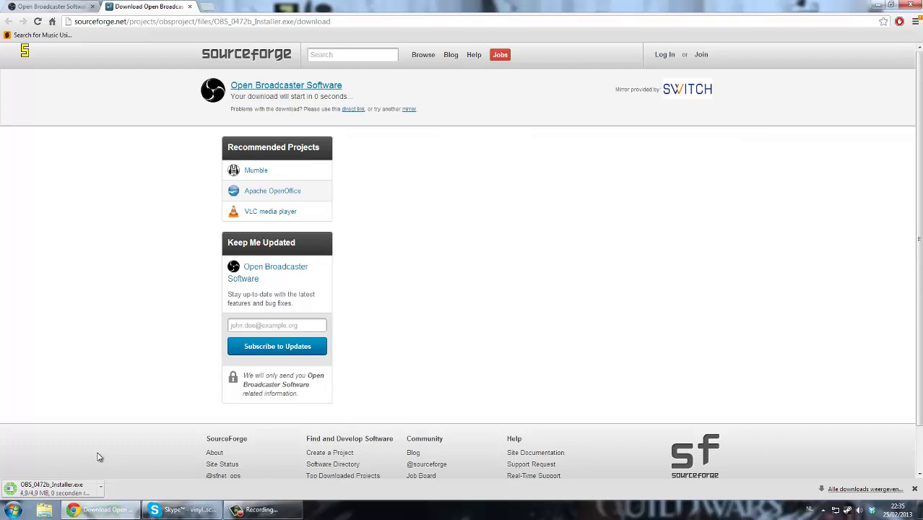
# Install OBS 0.472b to the default location, launch it, and close Chrome
pyautogui.click(76, 486)
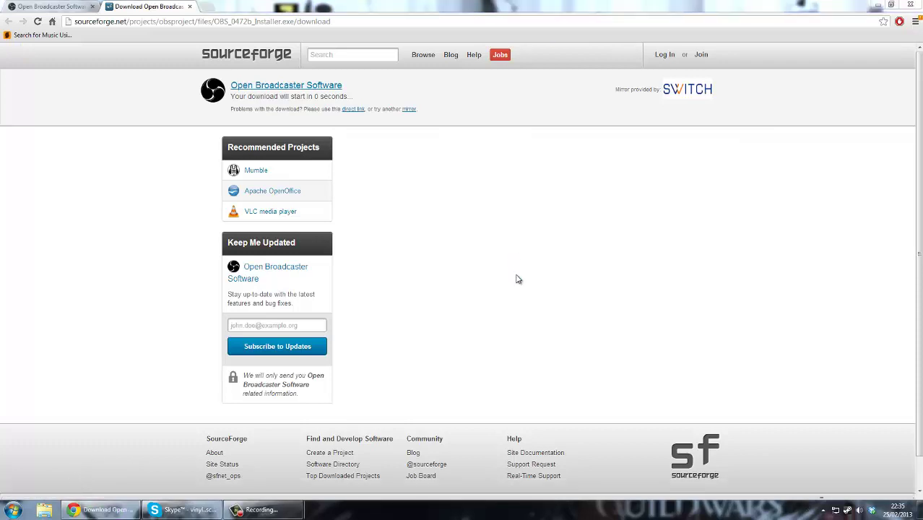
pyautogui.click(511, 334)
pyautogui.click(514, 338)
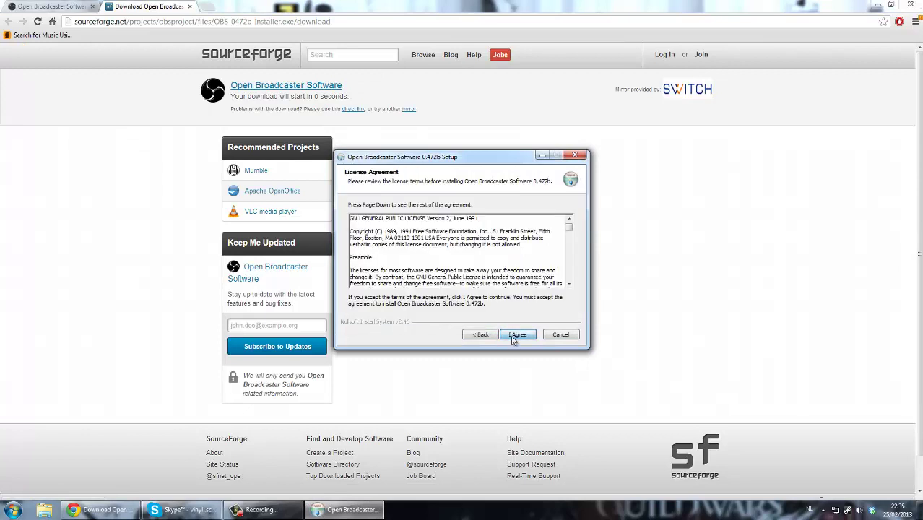
pyautogui.click(516, 338)
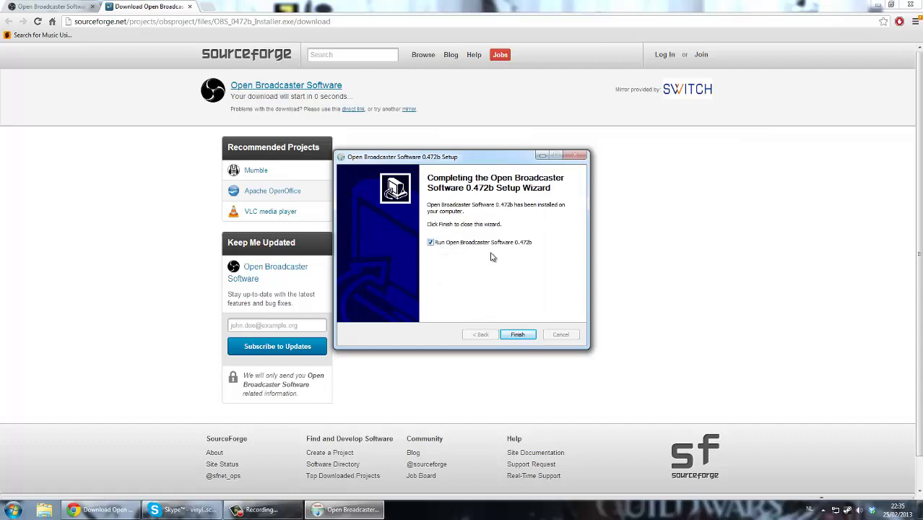
pyautogui.click(518, 336)
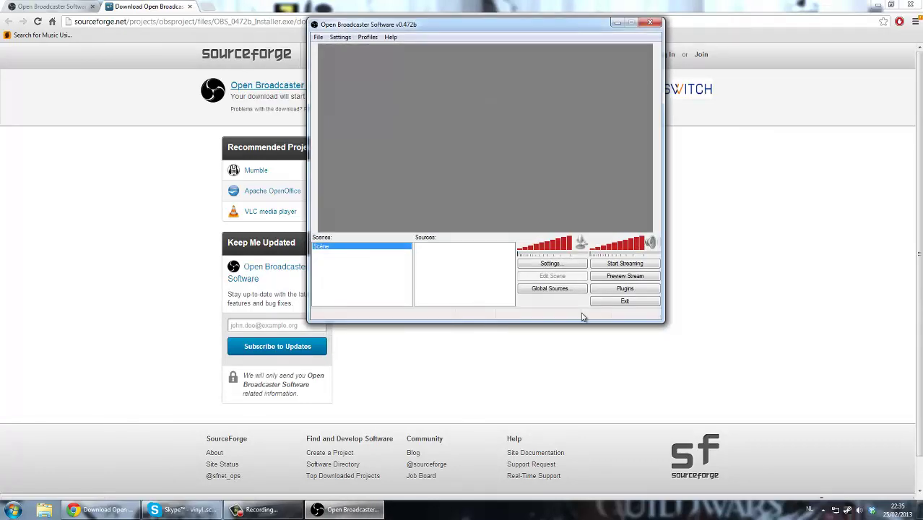
pyautogui.click(910, 5)
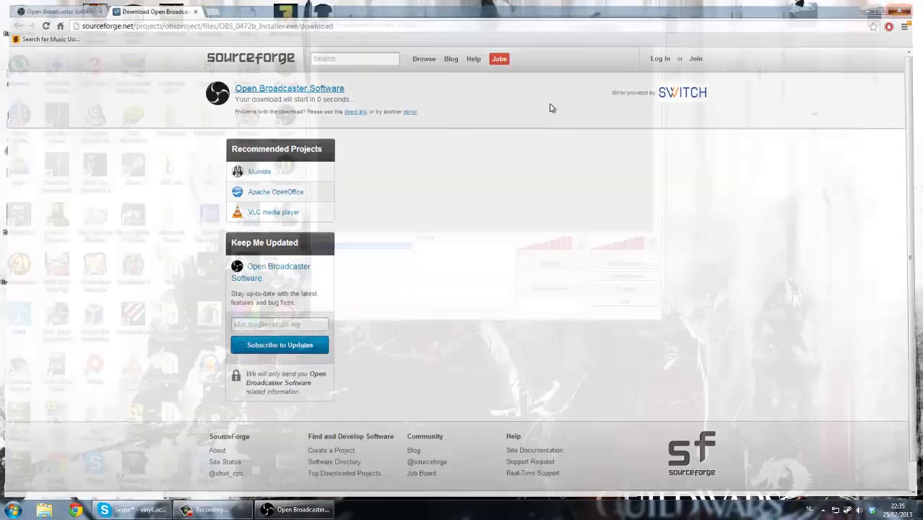
pyautogui.moveTo(477, 20); pyautogui.dragTo(443, 124)
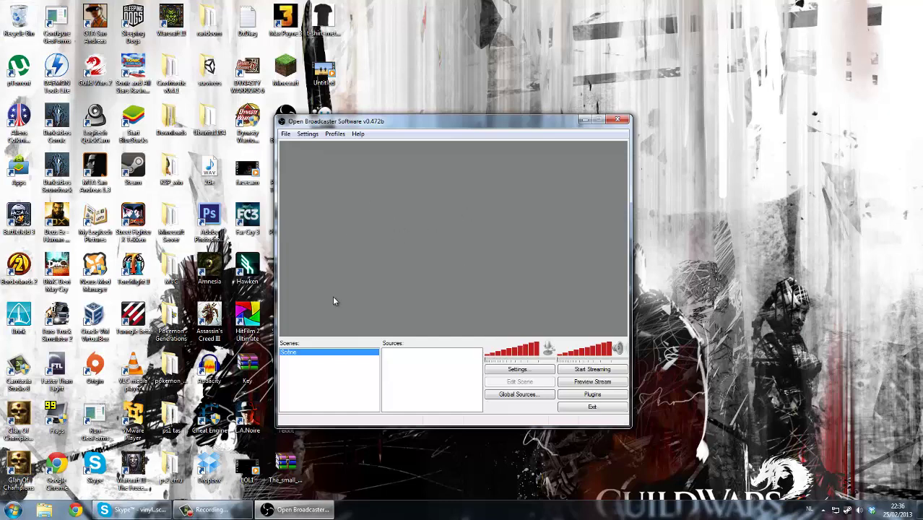
# Add a Game Capture source with the default name, then start Minecraft from the desktop
pyautogui.rightClick(406, 361)
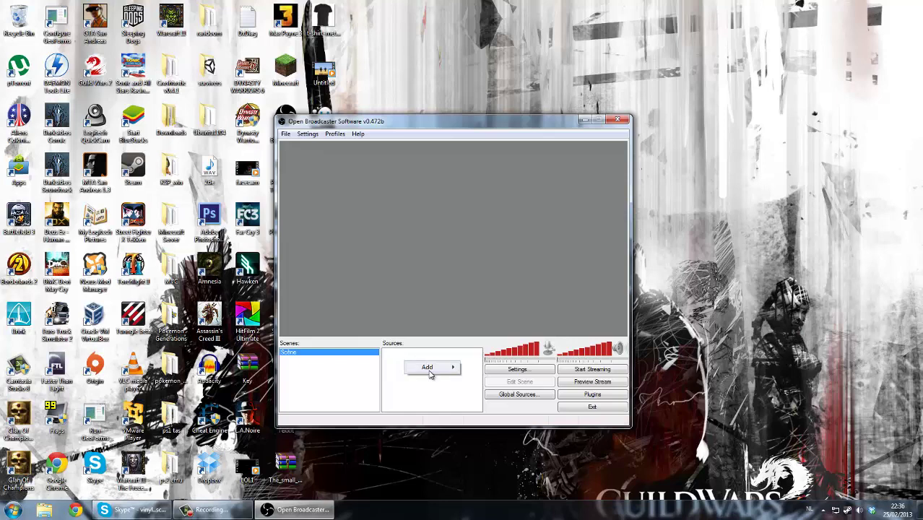
pyautogui.moveTo(429, 373)
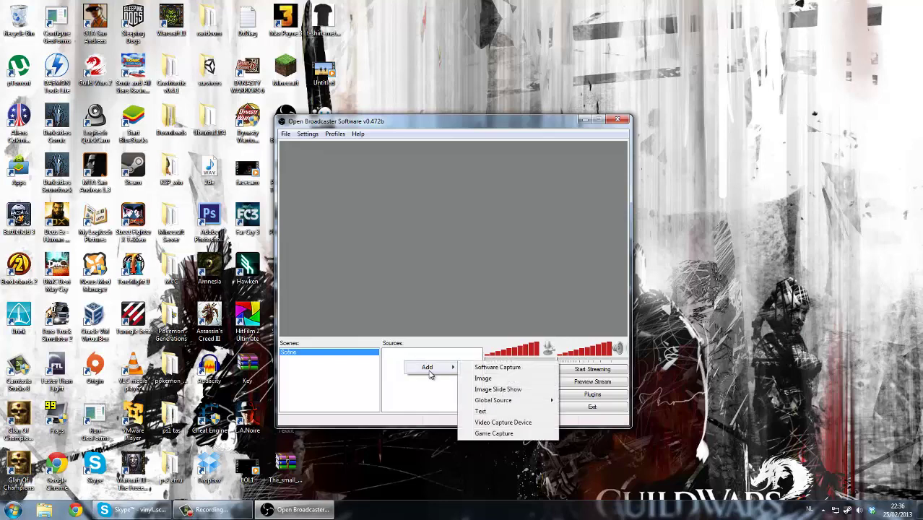
pyautogui.click(488, 434)
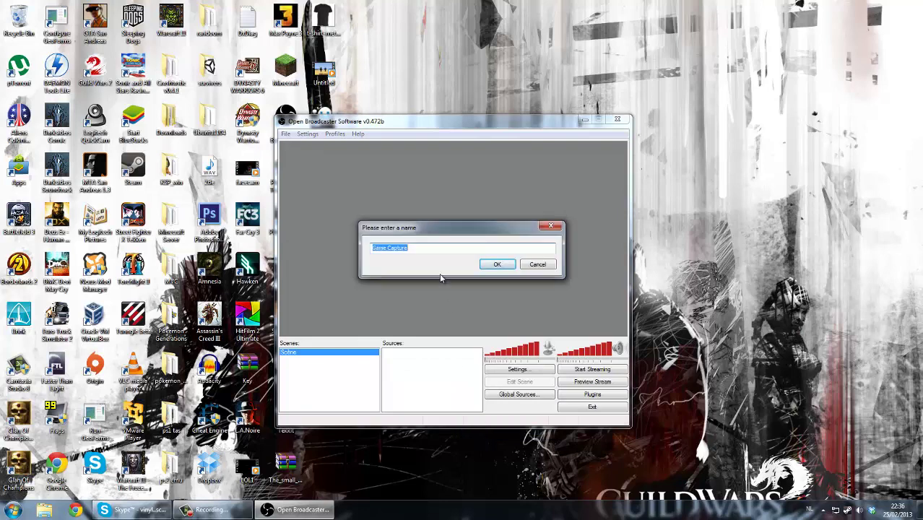
pyautogui.click(492, 267)
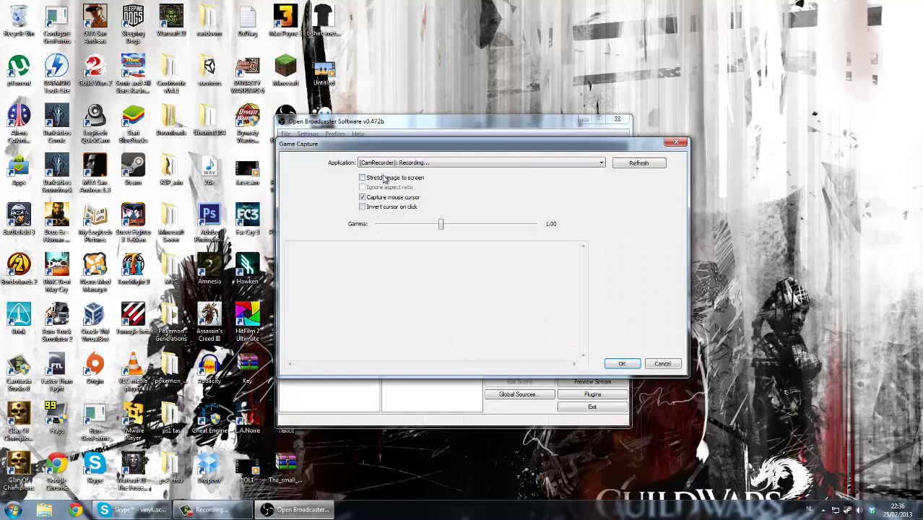
pyautogui.click(414, 169)
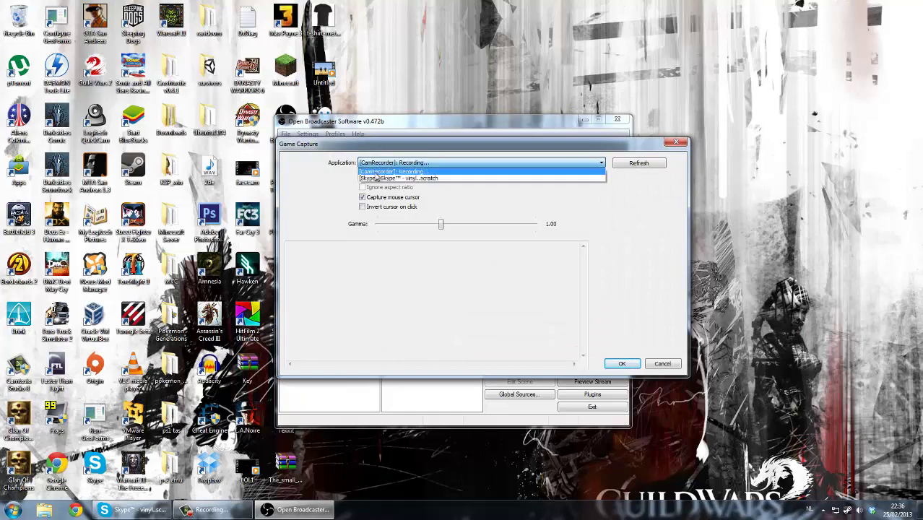
pyautogui.click(405, 172)
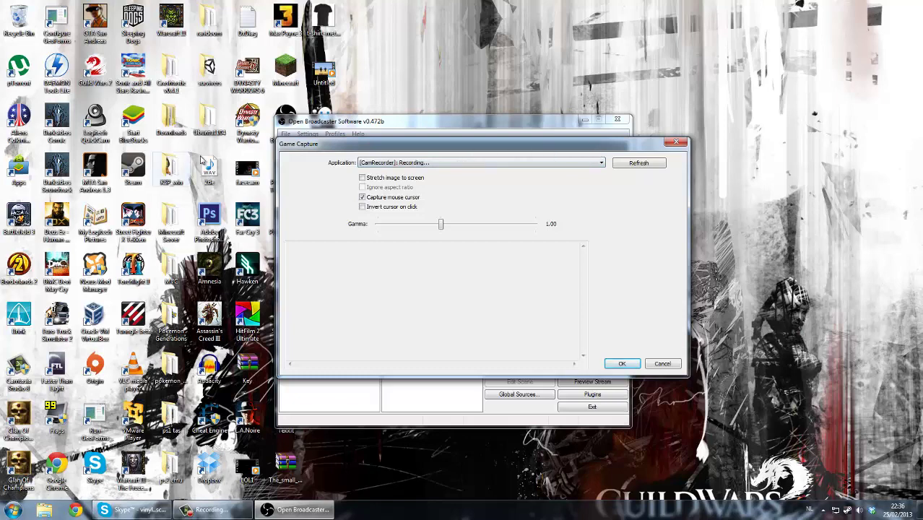
pyautogui.click(294, 84)
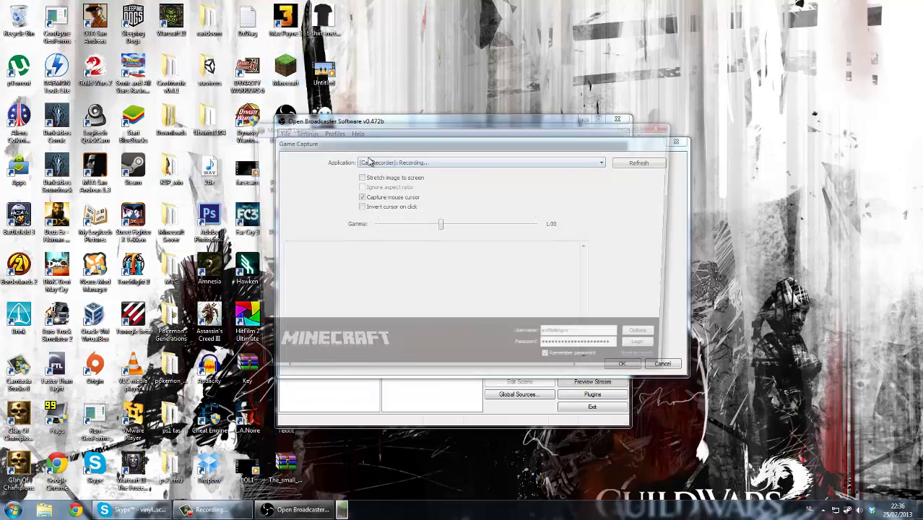
# Log in, load the Mod Reviews singleplayer world, set it to daytime, and pause the game
pyautogui.click(652, 352)
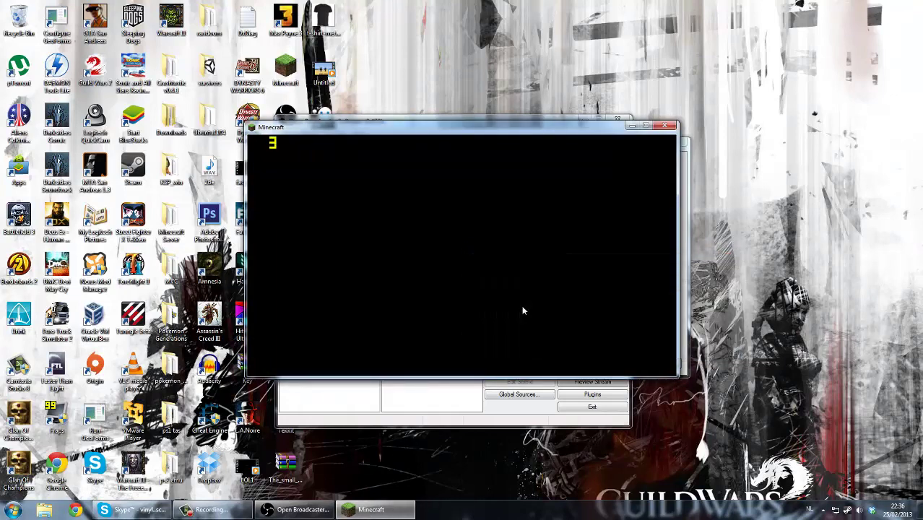
pyautogui.moveTo(396, 135); pyautogui.dragTo(640, 20)
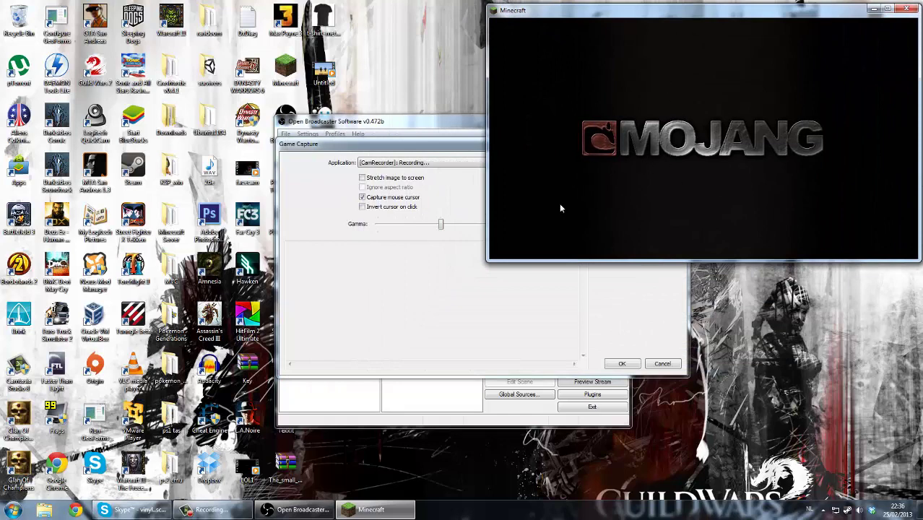
pyautogui.click(643, 141)
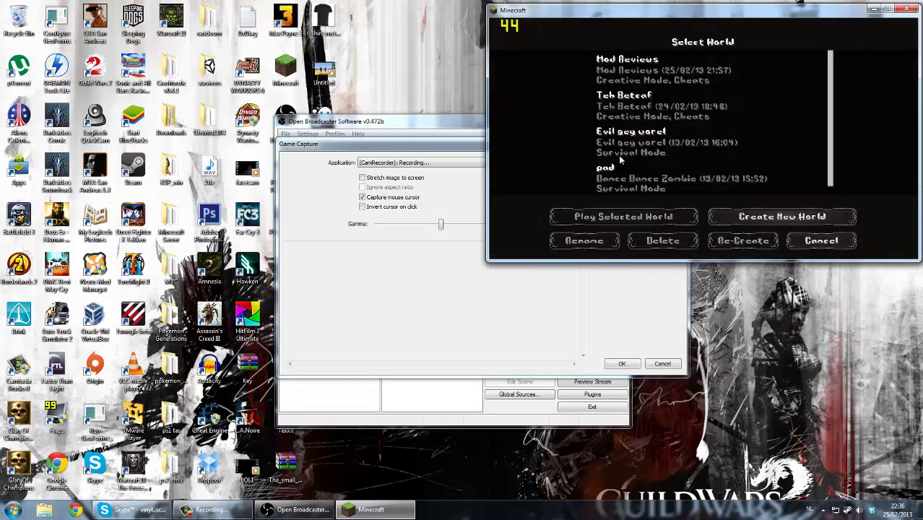
pyautogui.doubleClick(618, 71)
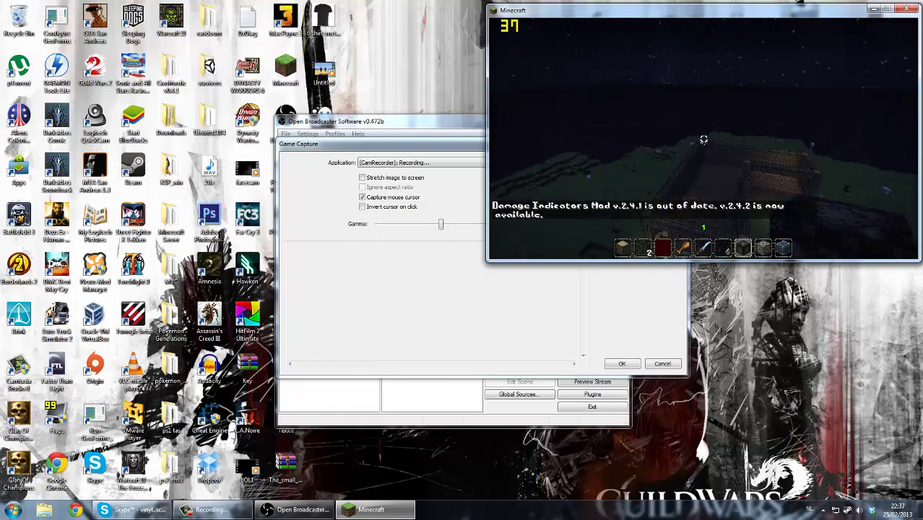
pyautogui.press('e')
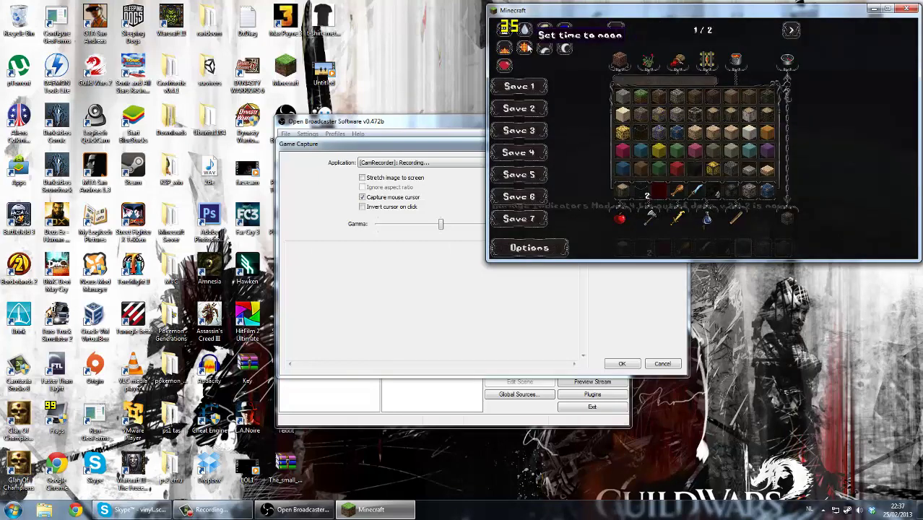
pyautogui.press('e')
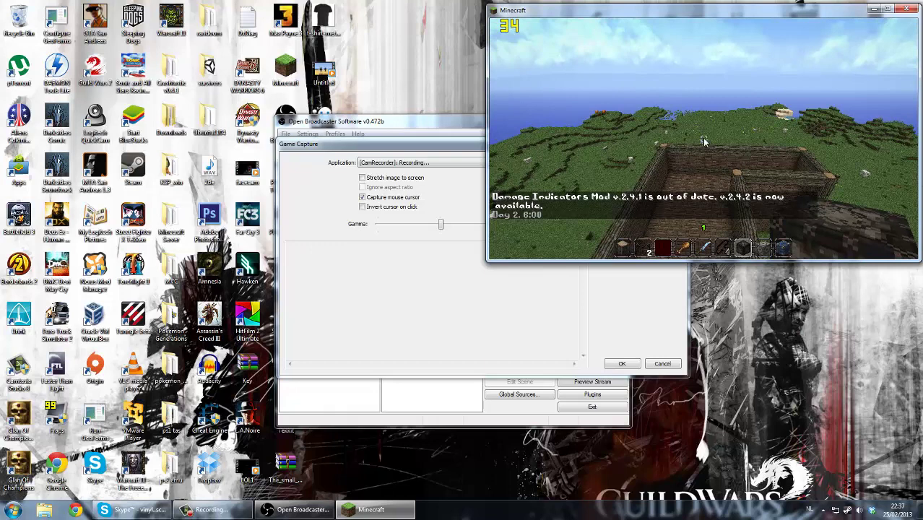
pyautogui.press('Escape')
# Refresh the Game Capture application list, target [javaw]: Minecraft, and confirm the settings
pyautogui.click(457, 266)
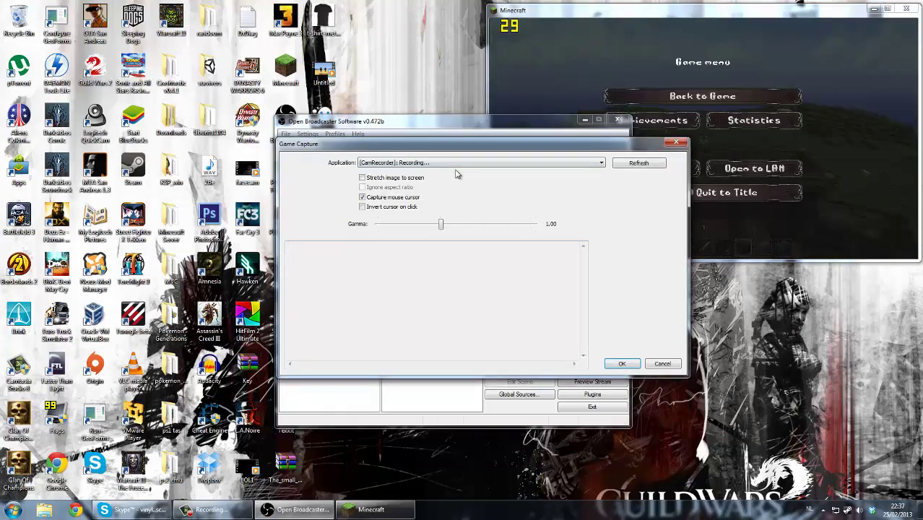
pyautogui.click(457, 165)
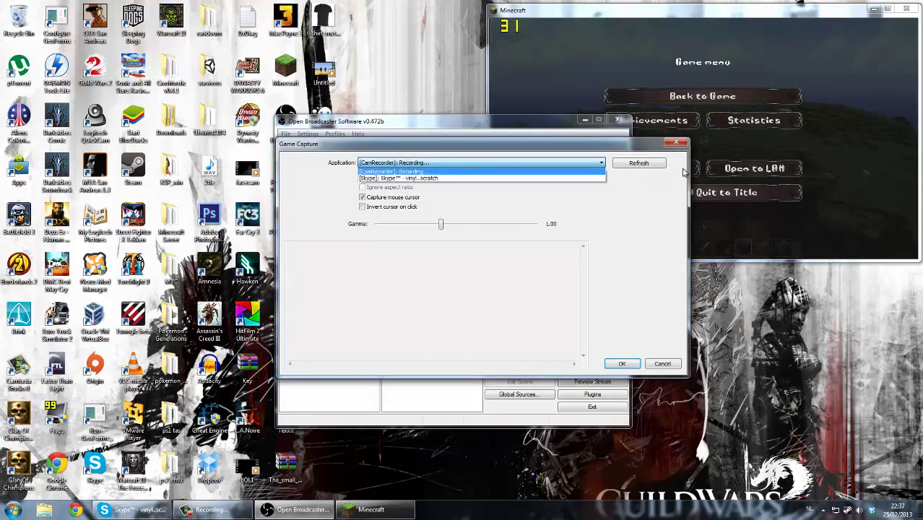
pyautogui.click(648, 190)
pyautogui.click(639, 165)
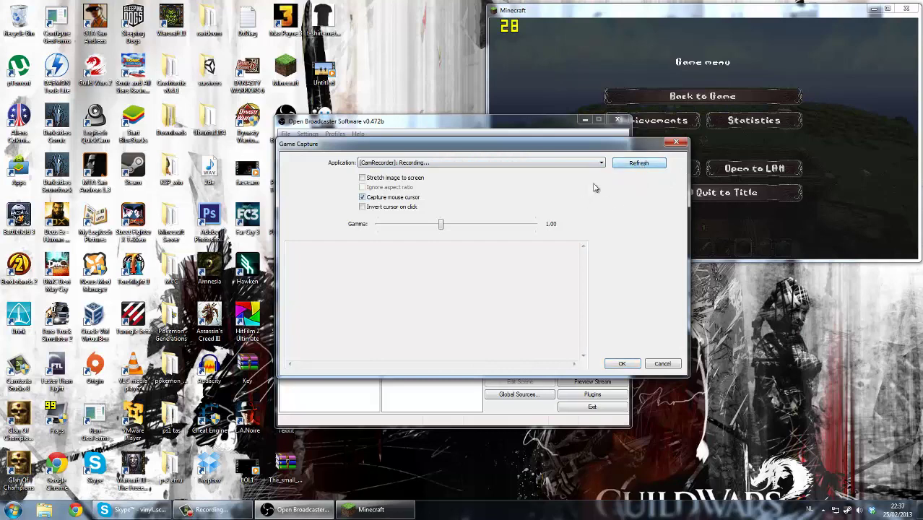
pyautogui.click(583, 165)
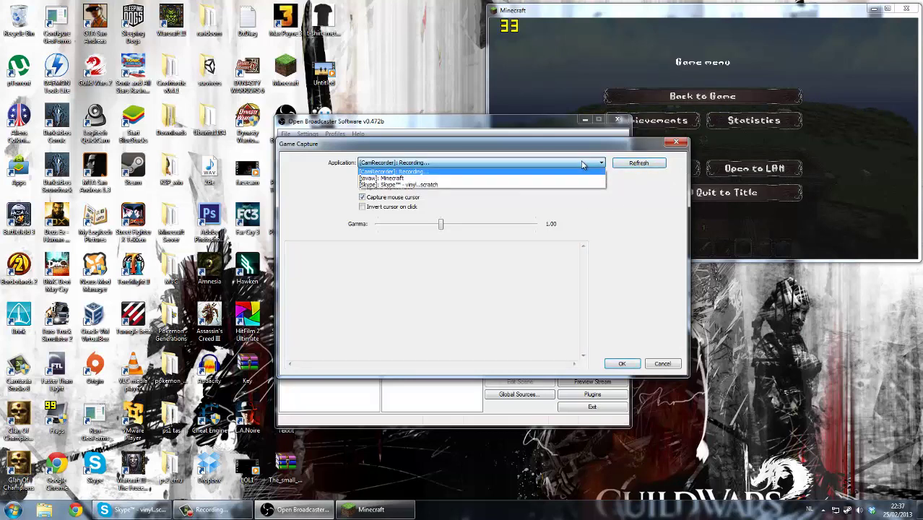
pyautogui.click(443, 186)
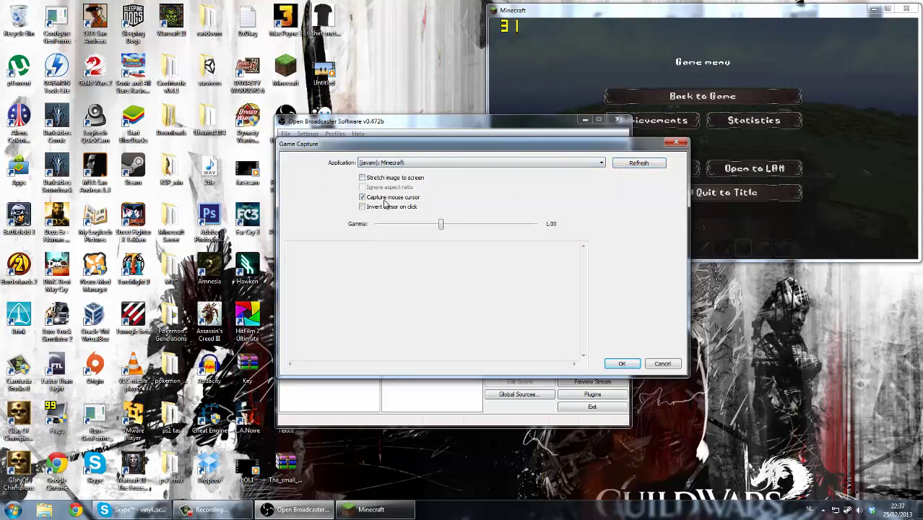
pyautogui.click(623, 363)
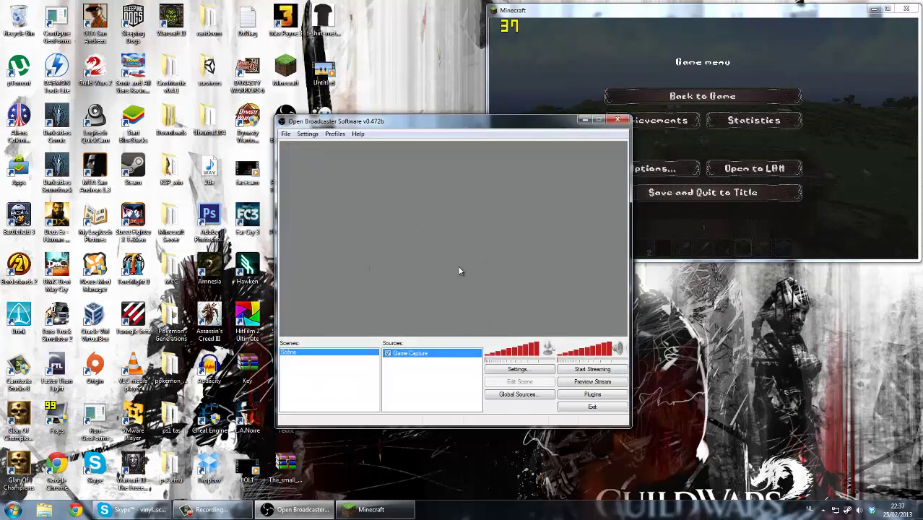
# Preview the stream, then drag the Minecraft window over OBS, which crashes OBS
pyautogui.click(581, 385)
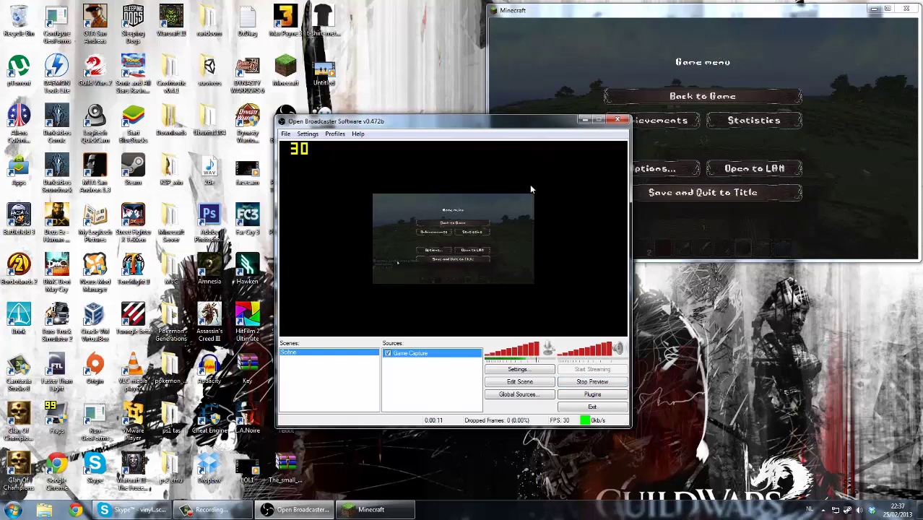
pyautogui.click(538, 10)
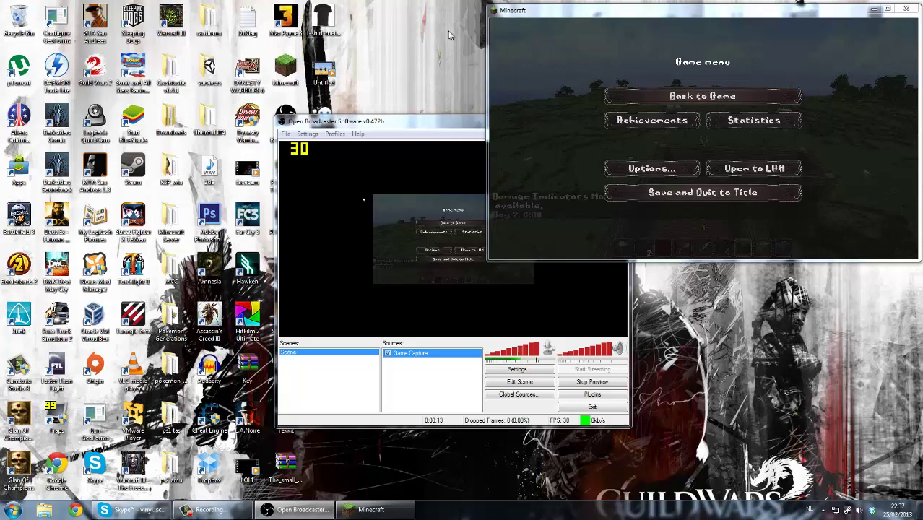
pyautogui.moveTo(538, 10); pyautogui.dragTo(54, 0)
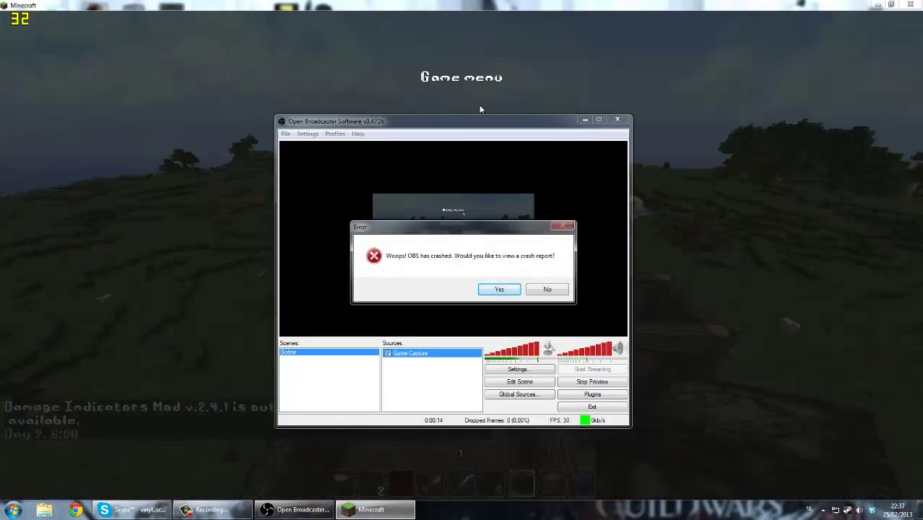
# Decline the crash report, close the crashed OBS, relaunch OBS, and shift its window right
pyautogui.click(548, 289)
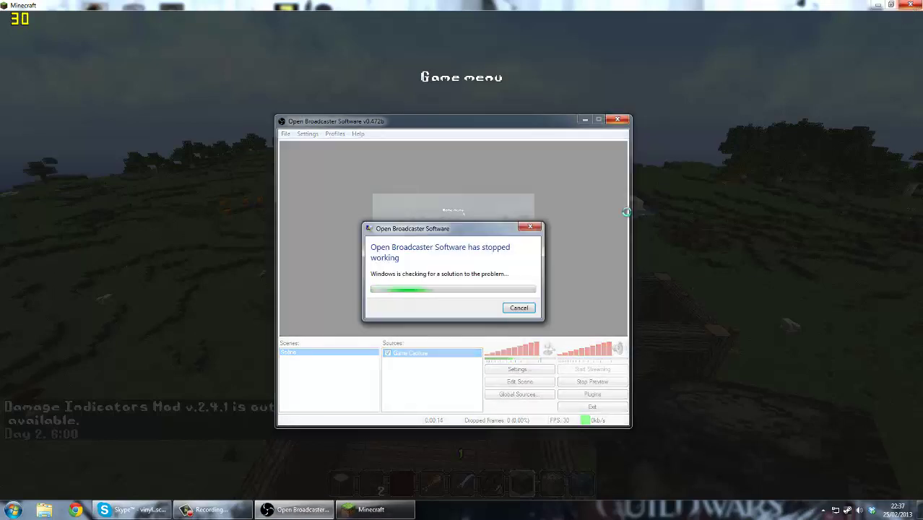
pyautogui.click(517, 308)
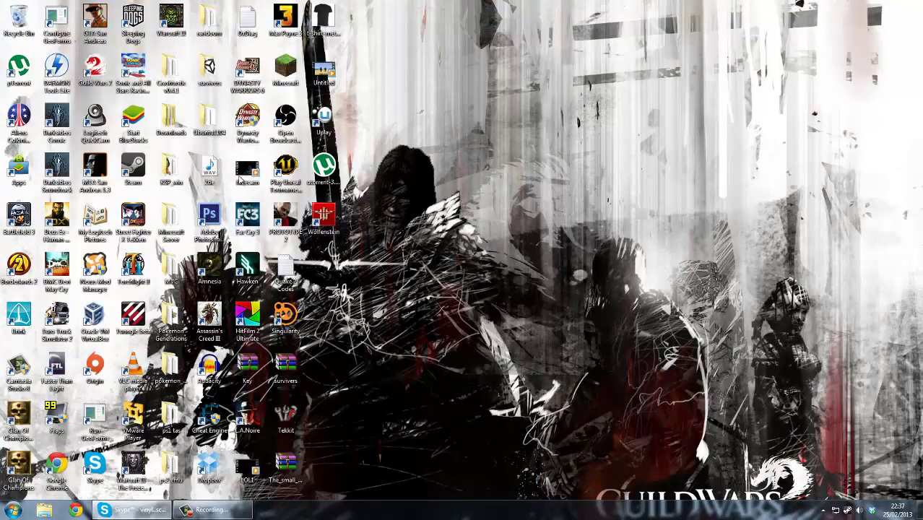
pyautogui.doubleClick(285, 120)
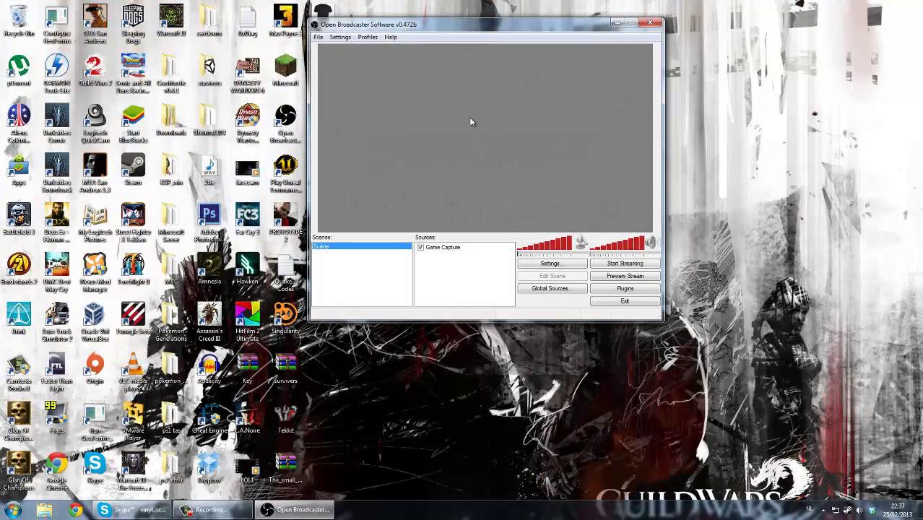
pyautogui.moveTo(451, 27); pyautogui.dragTo(625, 44)
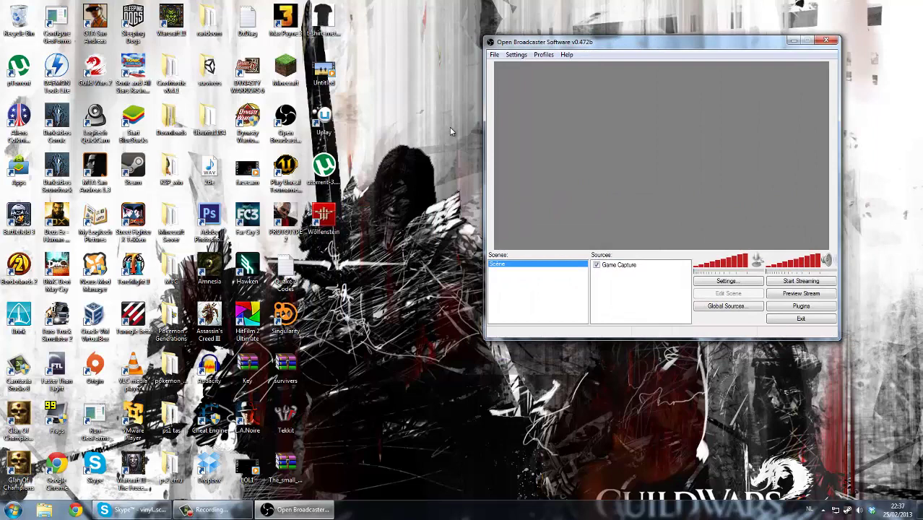
# Launch Amnesia: The Dark Descent in a window at 1366x768 resolution with FullScreen toggled
pyautogui.doubleClick(210, 273)
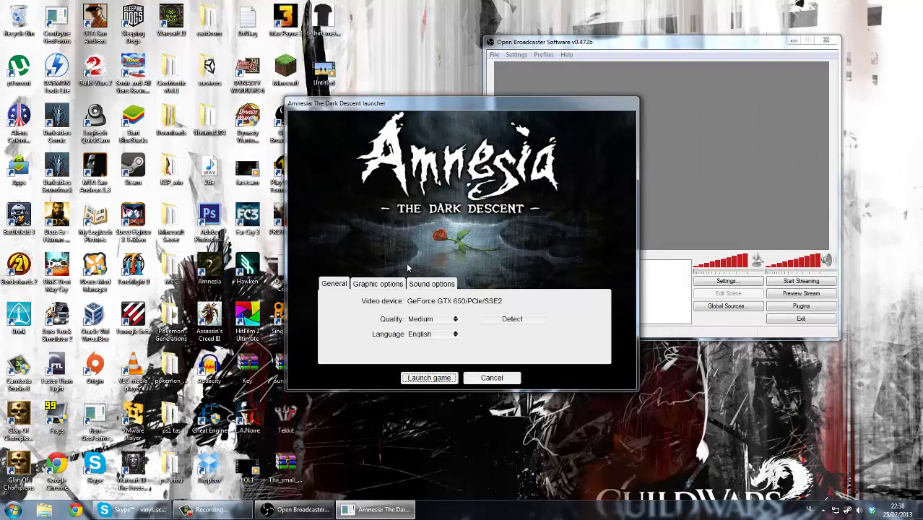
pyautogui.click(375, 283)
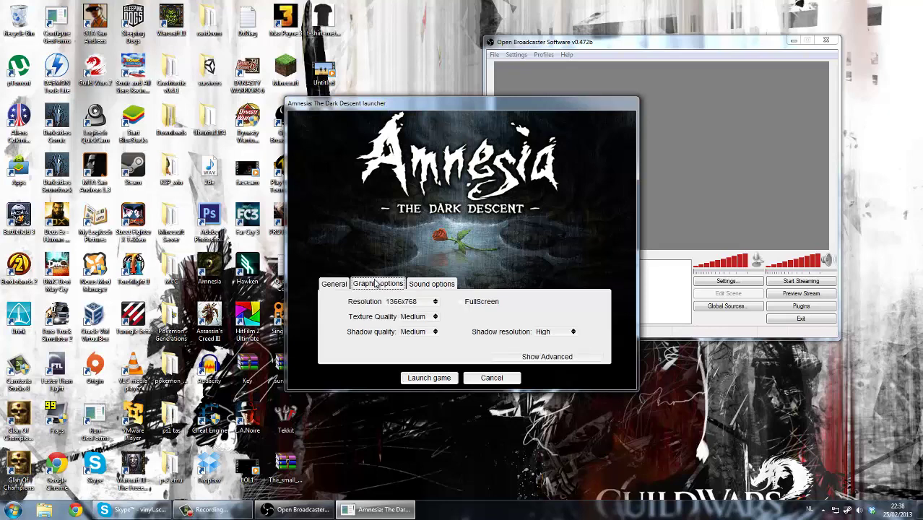
pyautogui.click(425, 301)
pyautogui.click(414, 303)
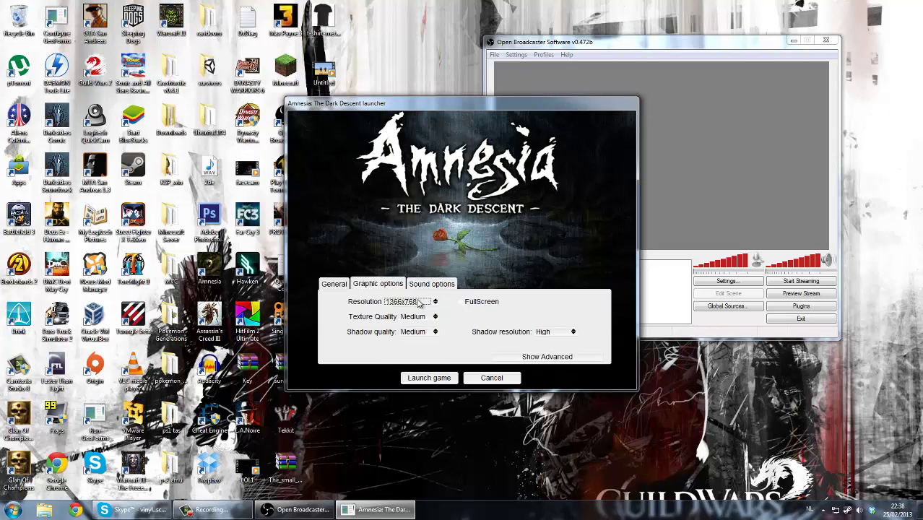
pyautogui.click(388, 306)
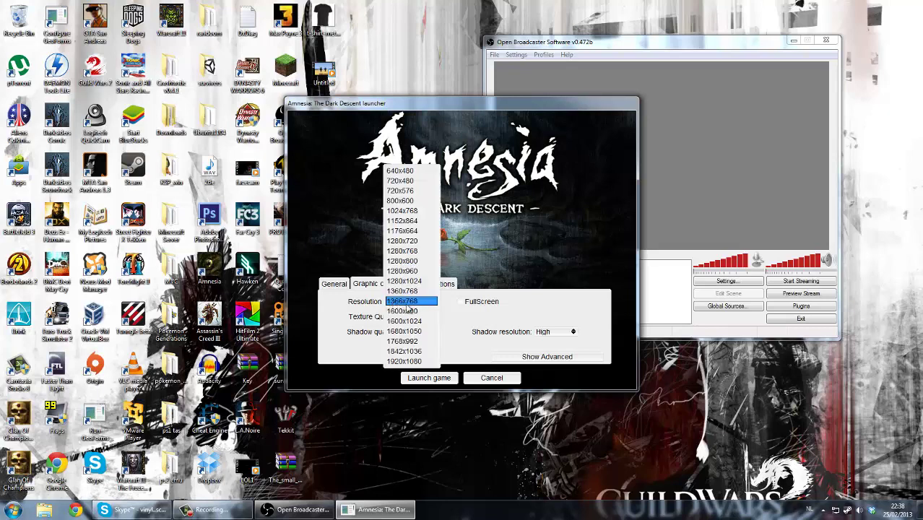
pyautogui.click(413, 304)
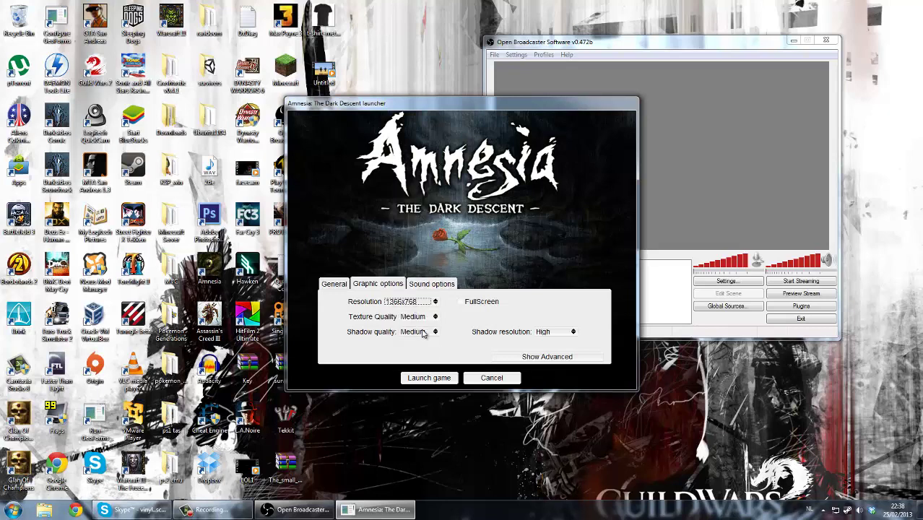
pyautogui.click(480, 304)
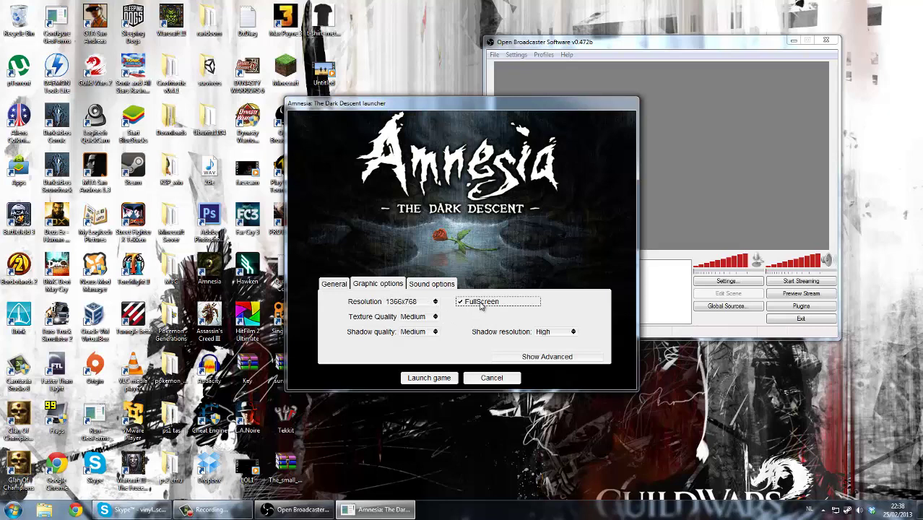
pyautogui.click(429, 379)
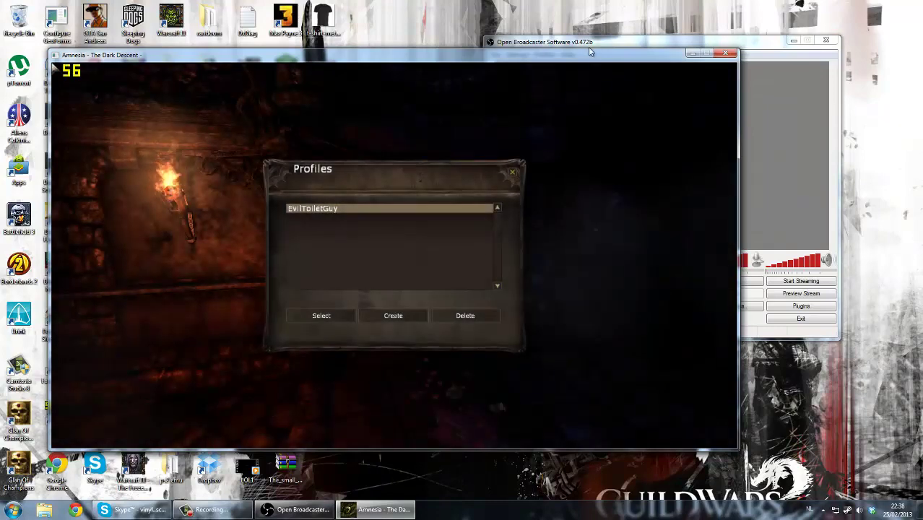
# Arrange the Amnesia and OBS windows, then set Game Capture's Application to Amnesia and confirm
pyautogui.moveTo(589, 51); pyautogui.dragTo(541, 15)
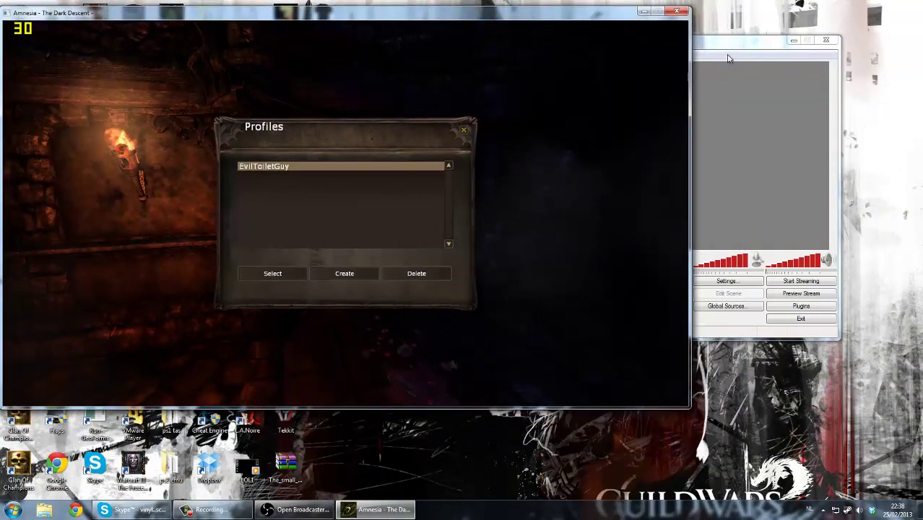
pyautogui.click(718, 68)
pyautogui.moveTo(659, 47); pyautogui.dragTo(732, 15)
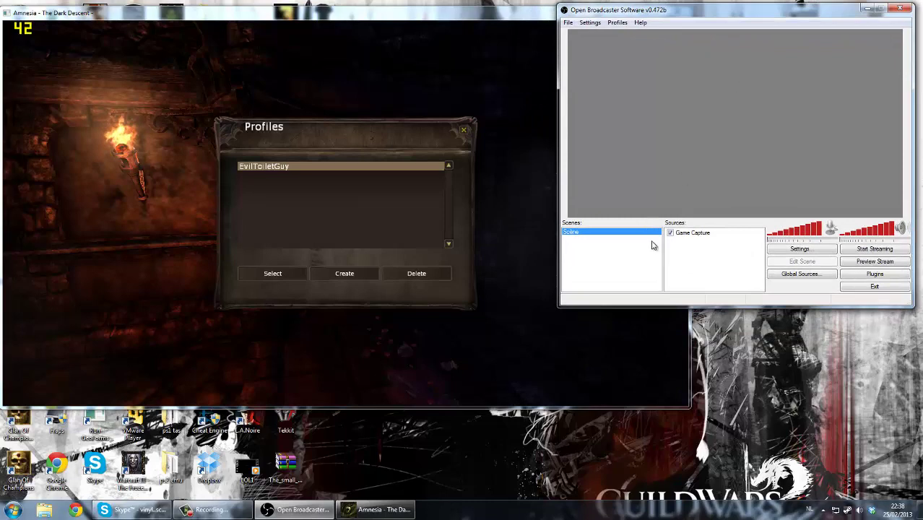
pyautogui.click(685, 233)
pyautogui.rightClick(685, 233)
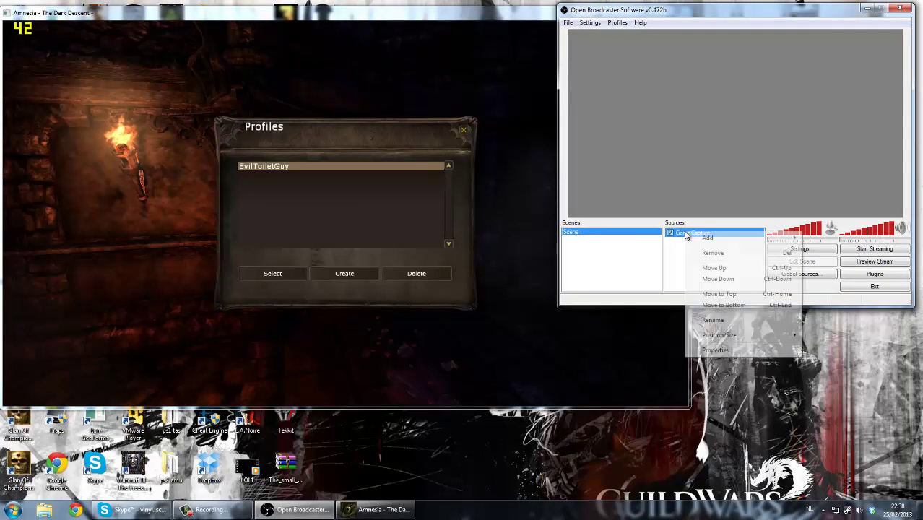
pyautogui.click(716, 350)
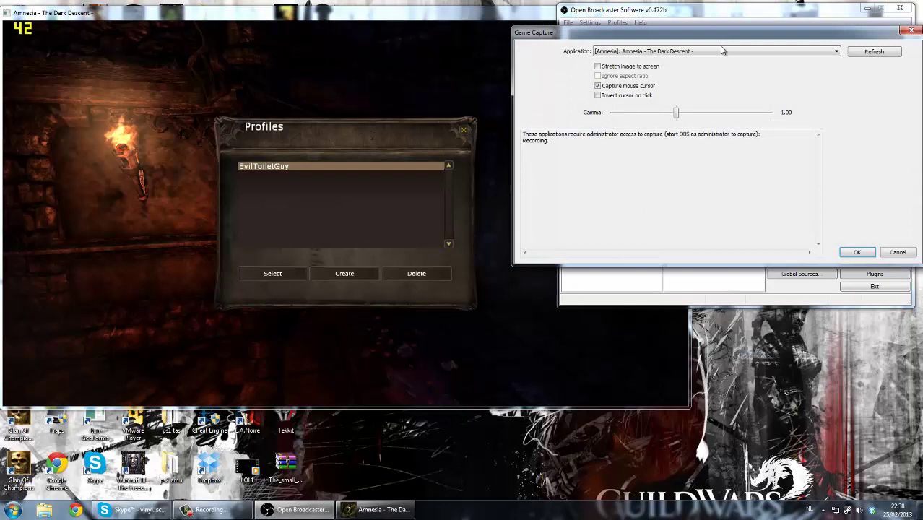
pyautogui.click(872, 56)
pyautogui.click(622, 52)
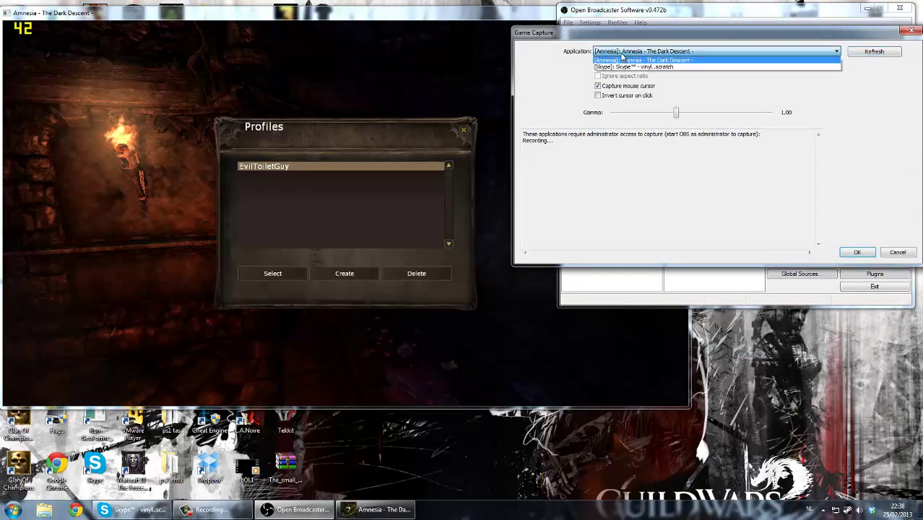
pyautogui.click(643, 61)
pyautogui.click(858, 252)
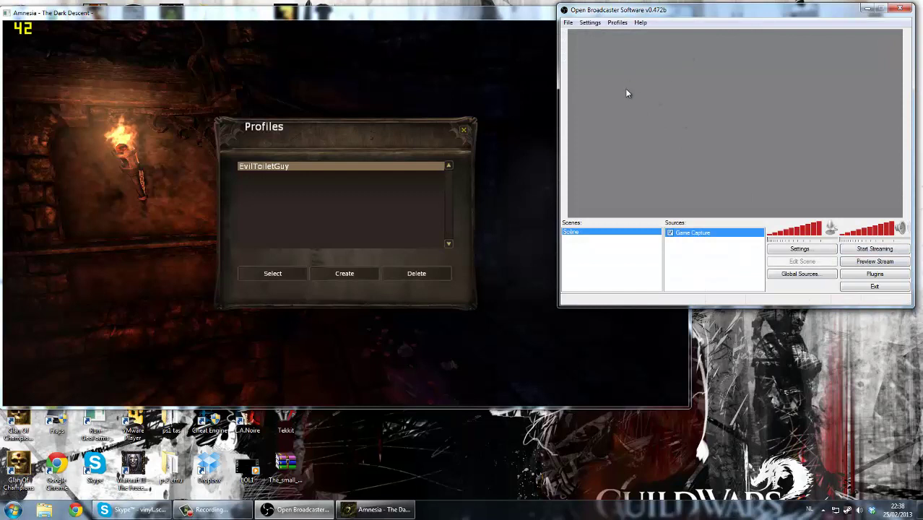
# Start Preview Stream, check the captured Amnesia game, and open the Video page of OBS Settings
pyautogui.click(870, 261)
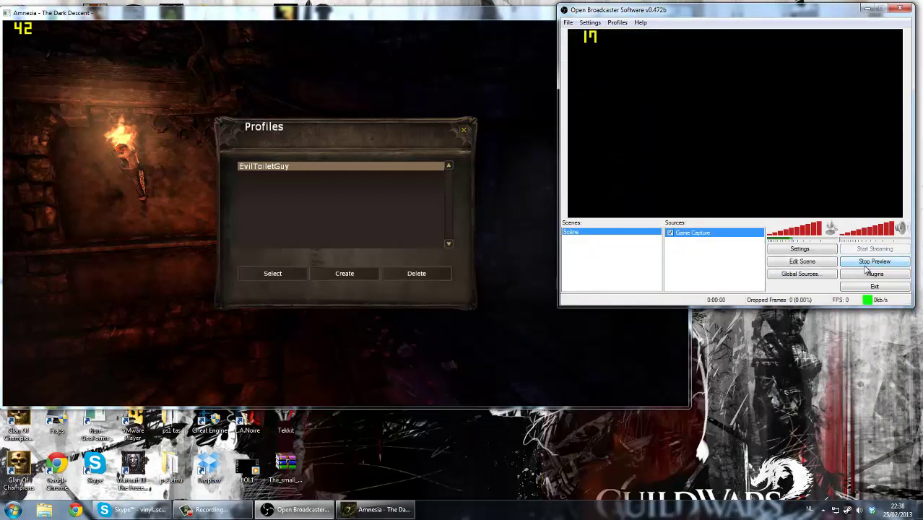
pyautogui.click(481, 137)
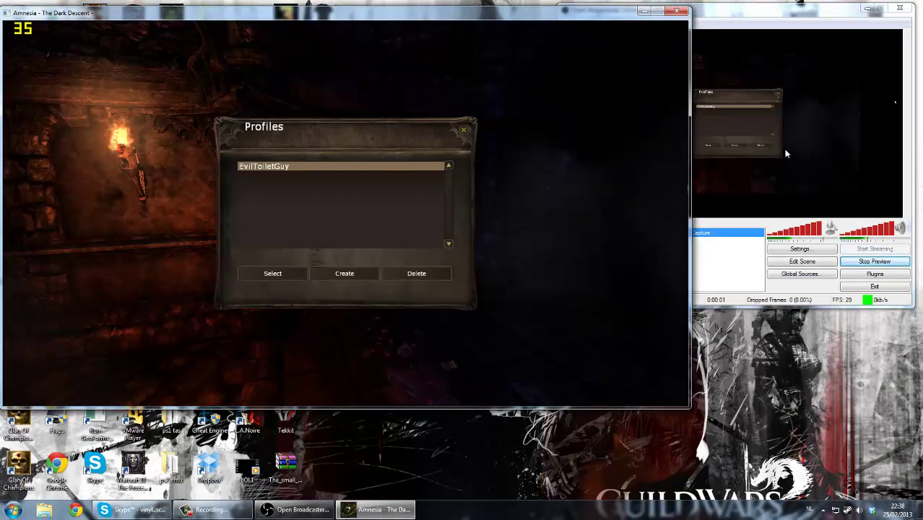
pyautogui.click(781, 147)
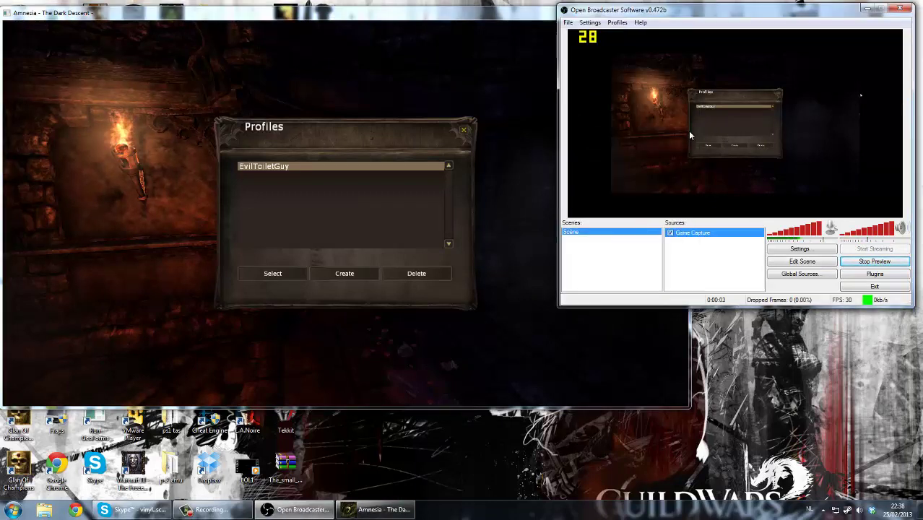
pyautogui.rightClick(660, 135)
pyautogui.click(685, 192)
pyautogui.click(789, 251)
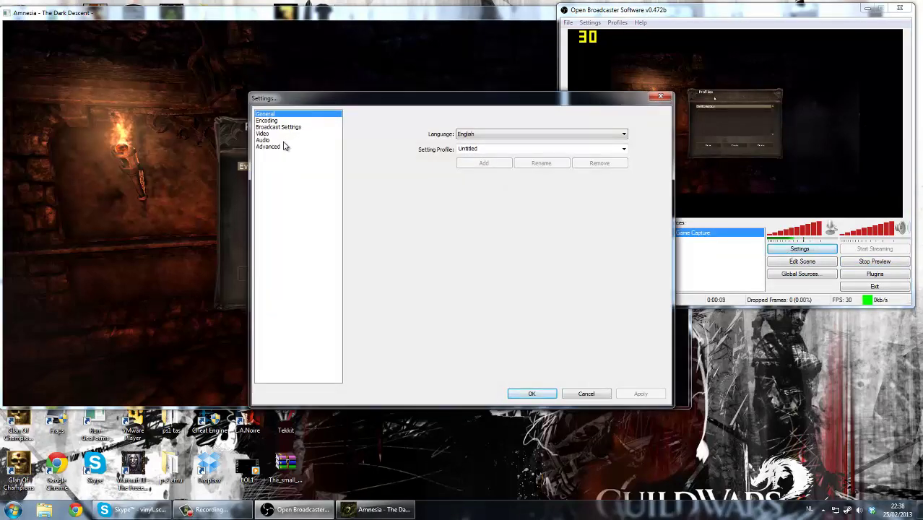
pyautogui.click(262, 133)
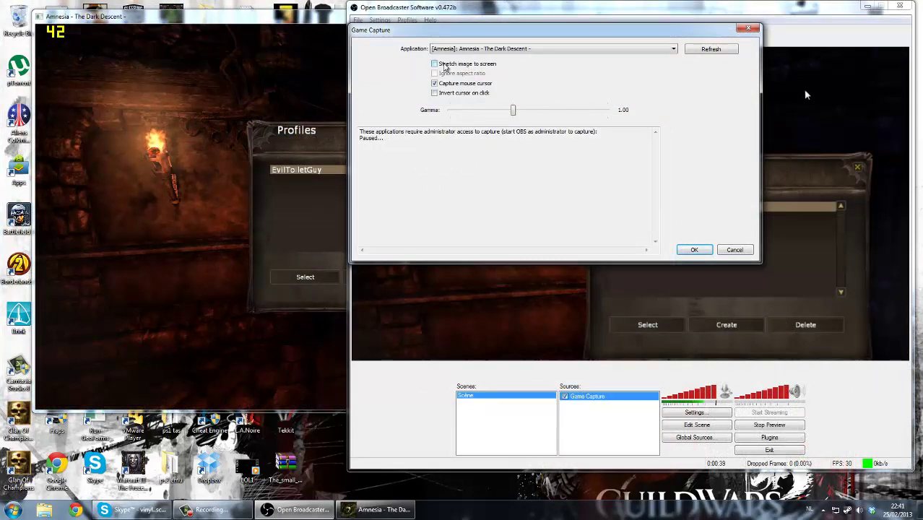
# Enable Stretch image to screen for the Game Capture, then check it against the Amnesia window
pyautogui.click(478, 67)
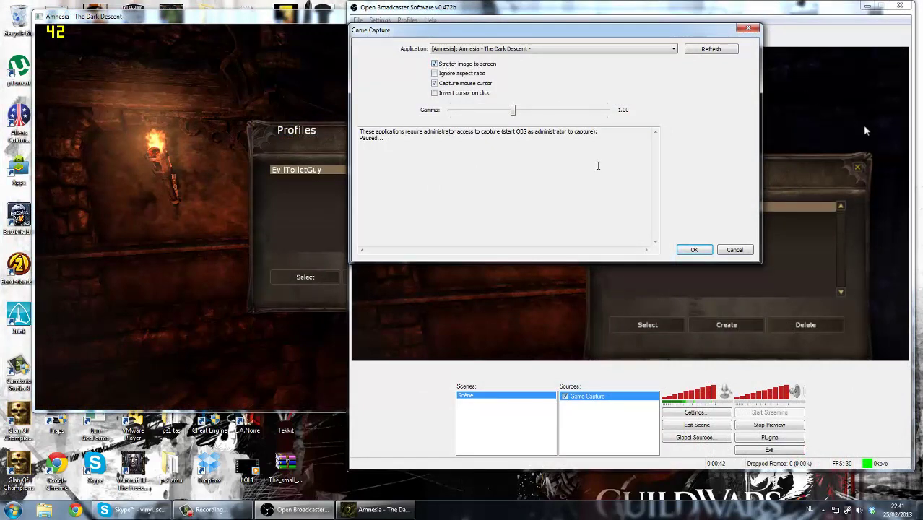
pyautogui.click(695, 249)
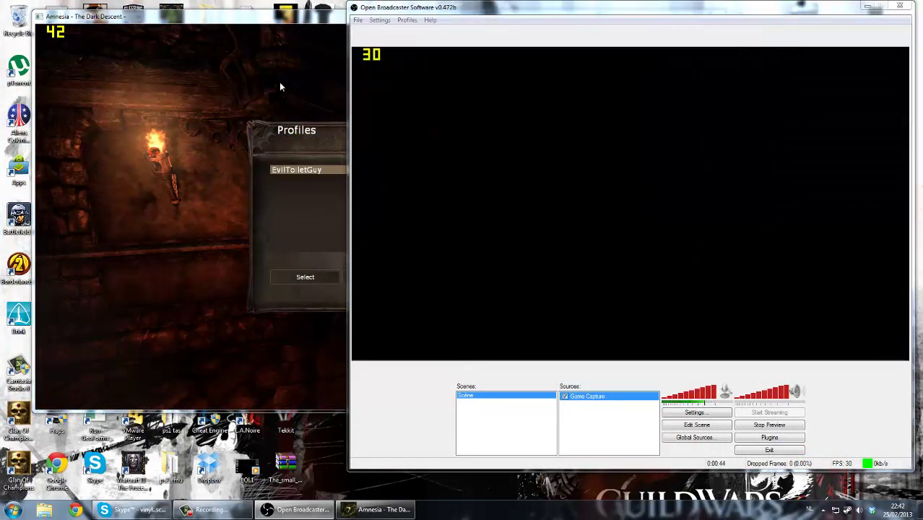
pyautogui.click(280, 87)
pyautogui.click(840, 217)
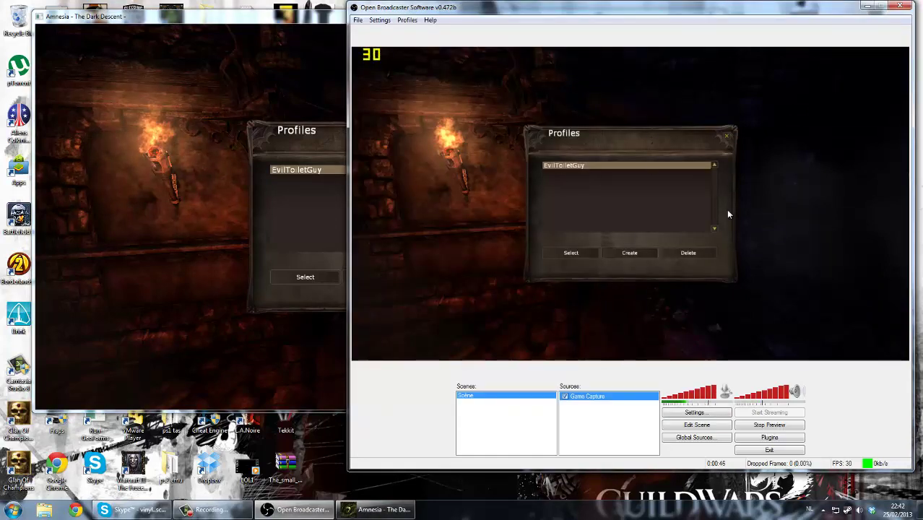
pyautogui.click(269, 26)
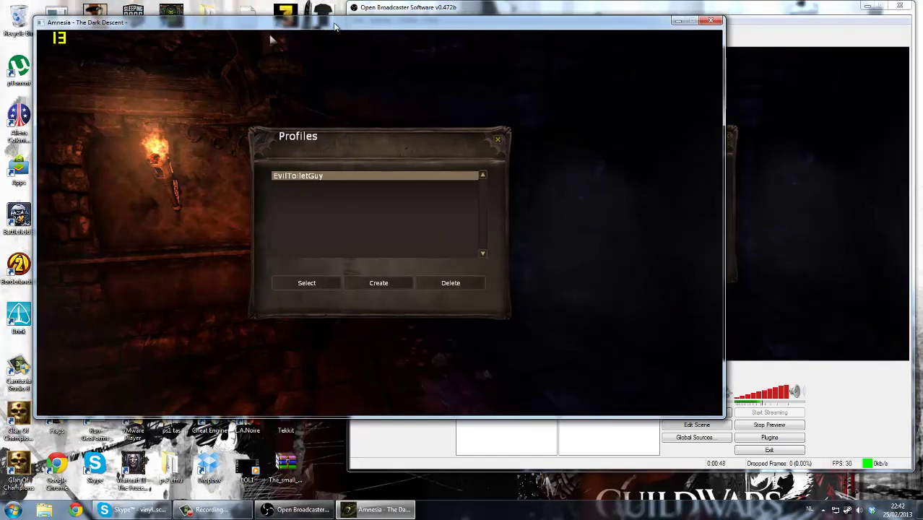
pyautogui.click(819, 160)
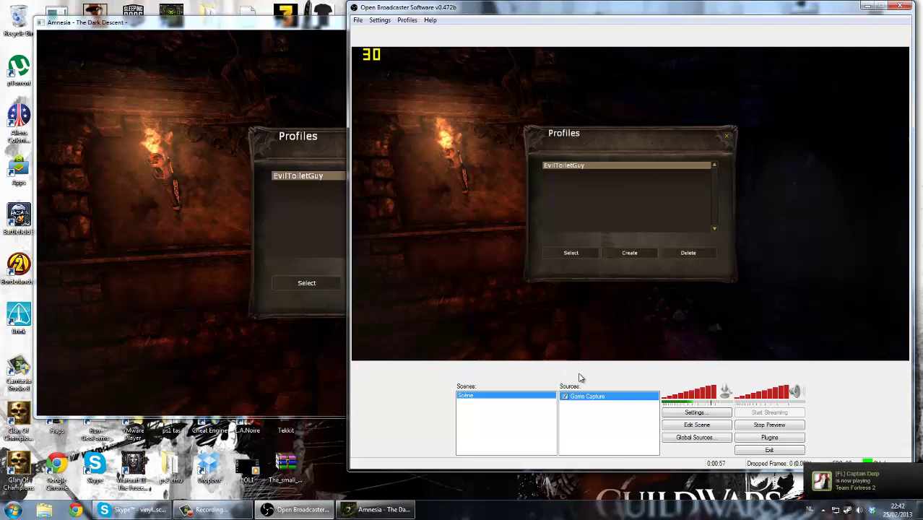
# Stop the preview and add a Video Capture Device source named 'Webcam'
pyautogui.click(801, 427)
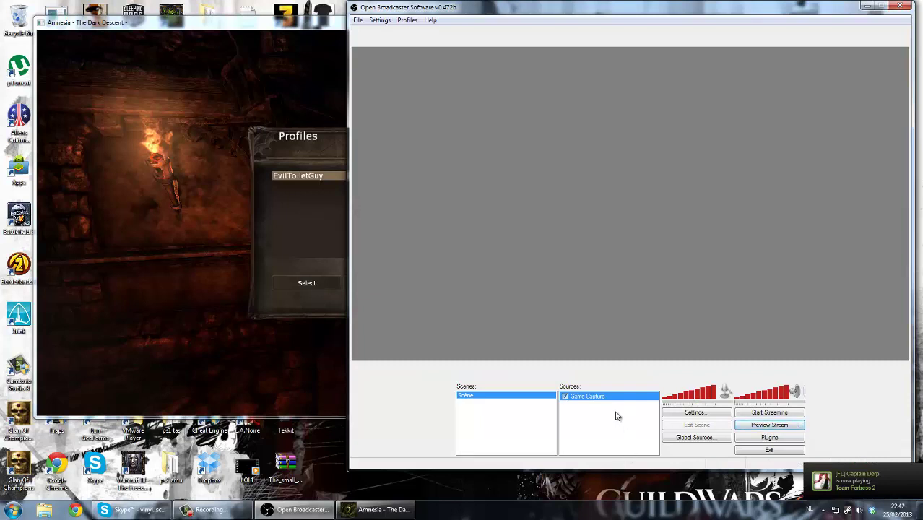
pyautogui.click(587, 406)
pyautogui.rightClick(588, 416)
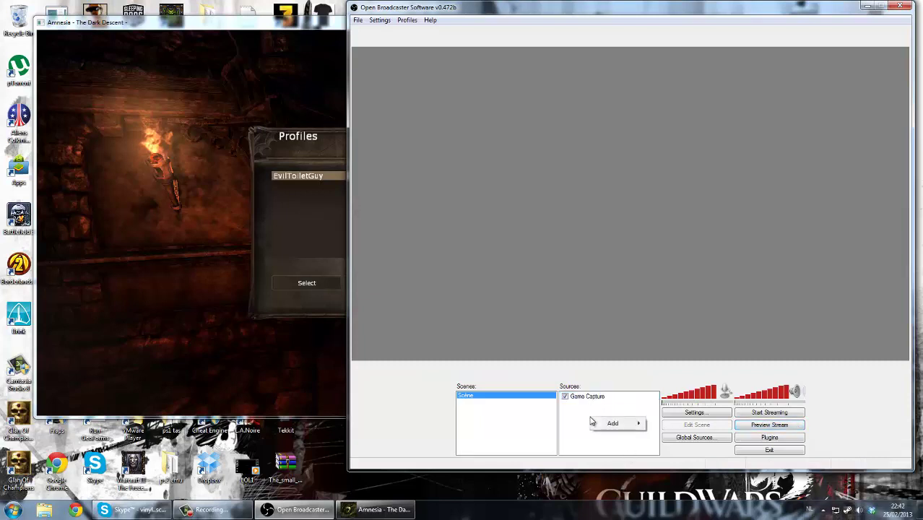
pyautogui.moveTo(612, 423)
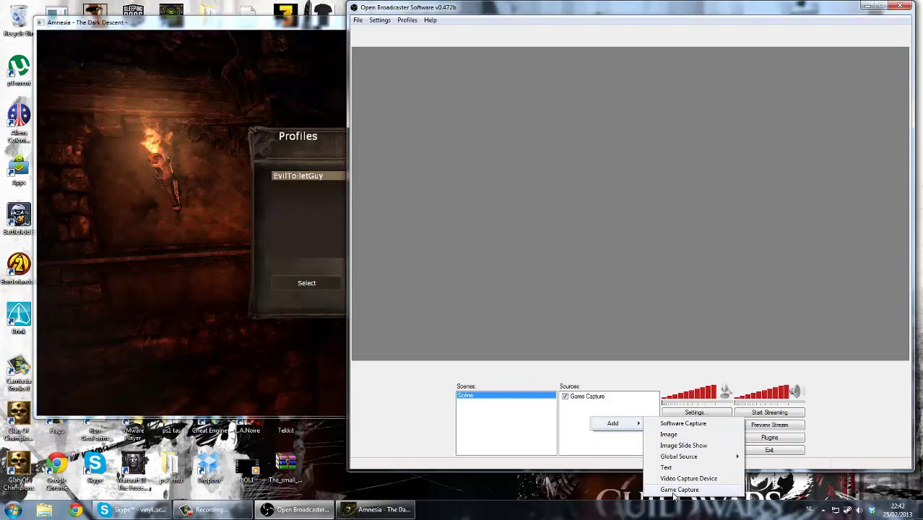
pyautogui.click(689, 478)
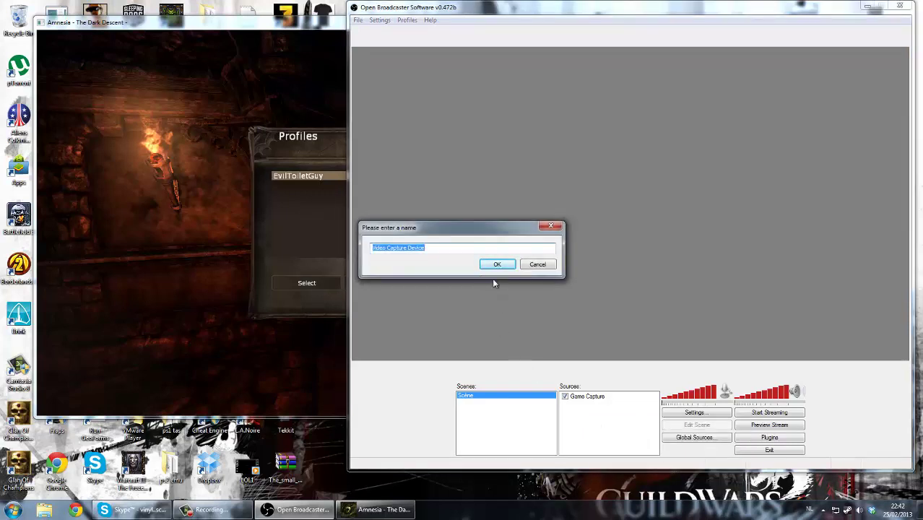
pyautogui.write('Webcam')
# Set the Webcam to Trust Webcam at custom resolution 320x240, then start the preview
pyautogui.press('Return')
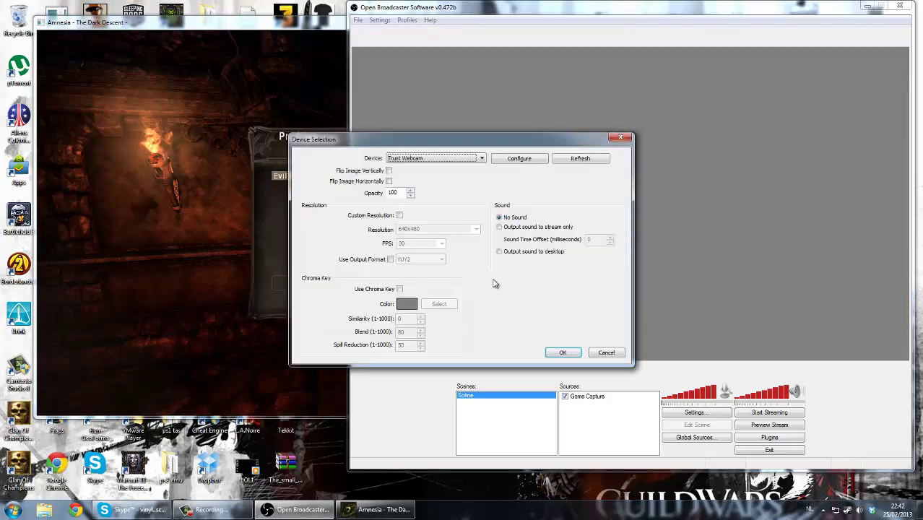
pyautogui.click(446, 159)
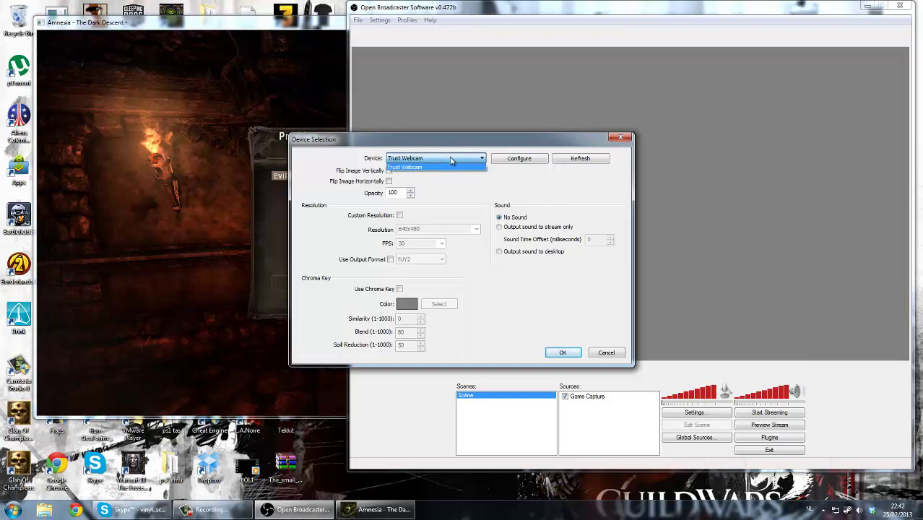
pyautogui.click(435, 167)
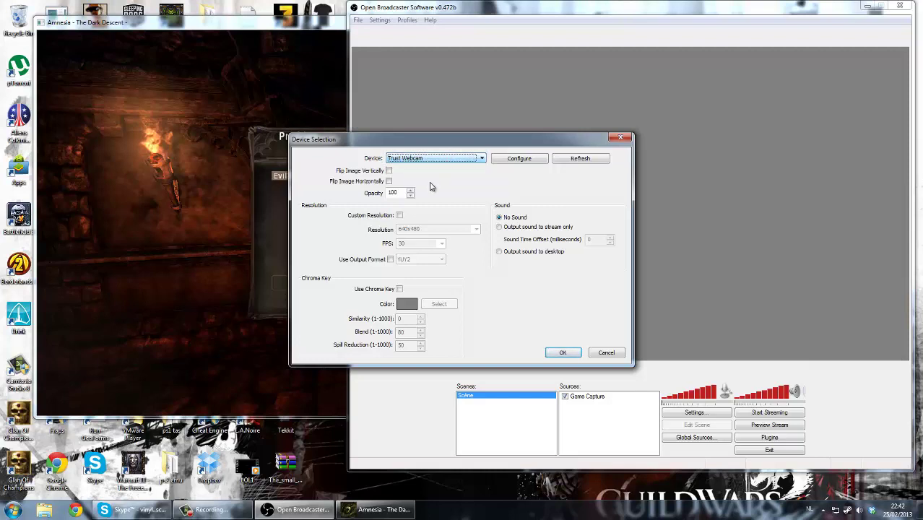
pyautogui.click(398, 216)
pyautogui.click(414, 225)
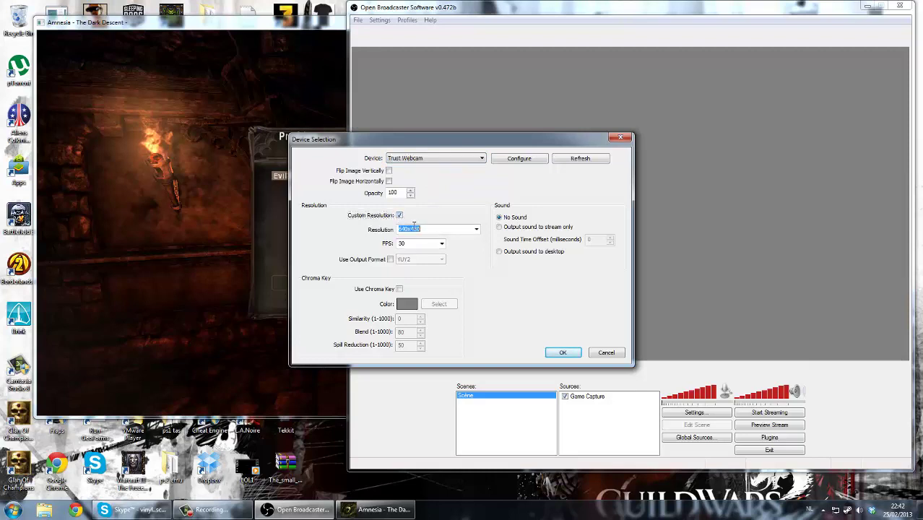
pyautogui.click(477, 232)
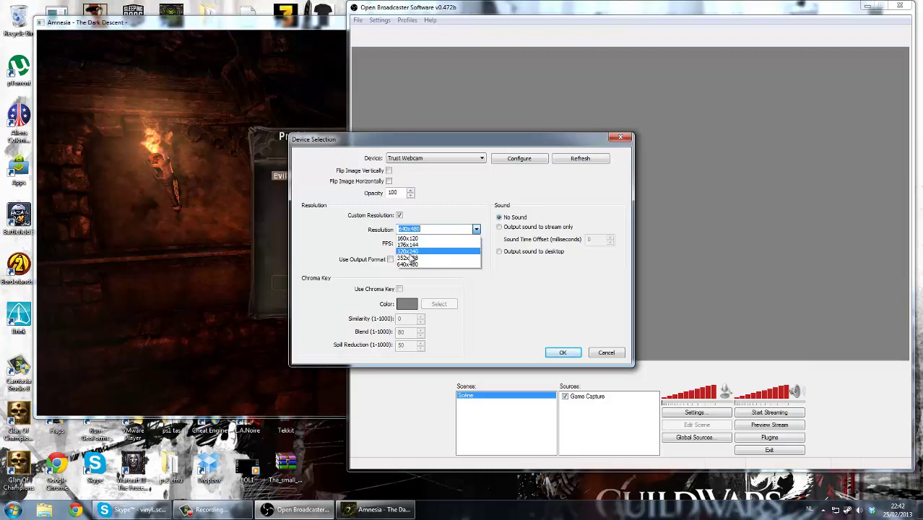
pyautogui.click(403, 251)
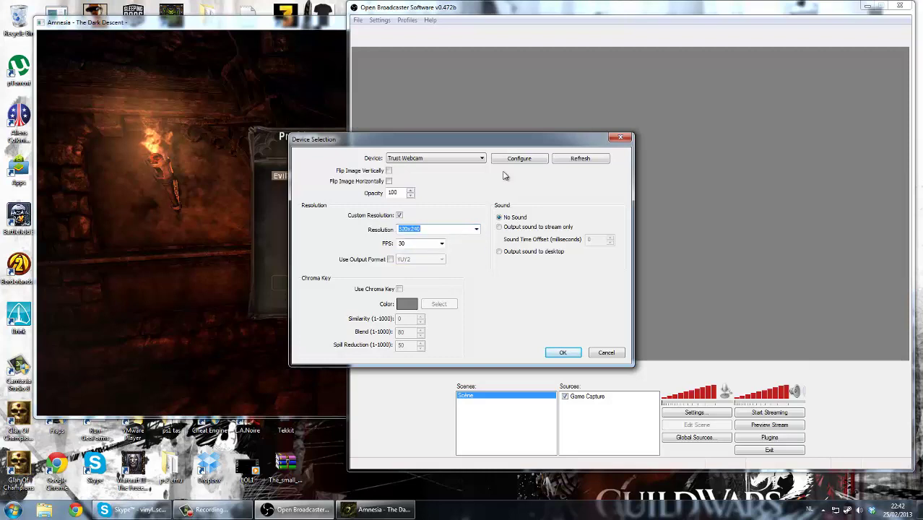
pyautogui.click(563, 354)
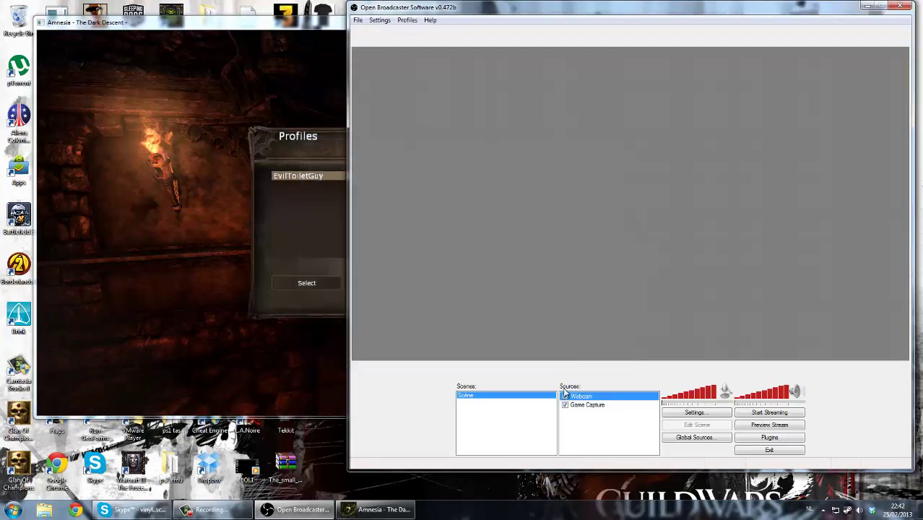
pyautogui.click(750, 427)
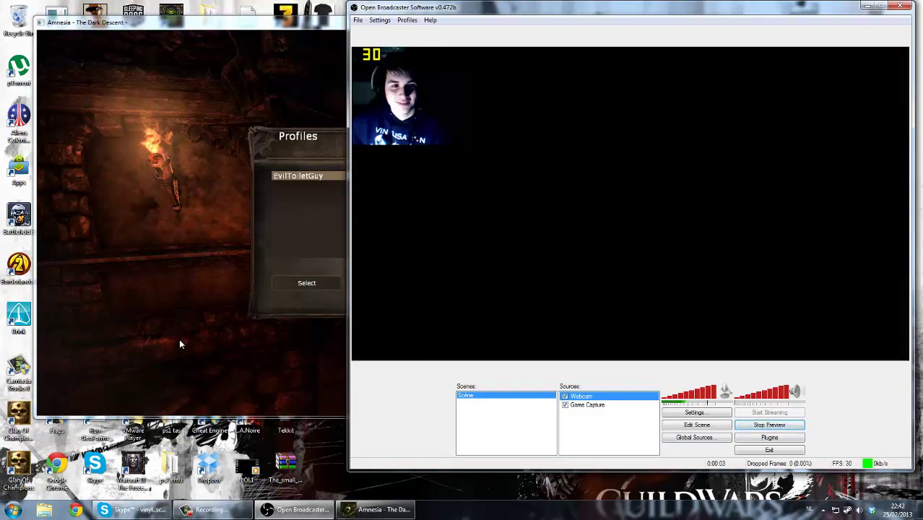
# Switch to Amnesia and back, then open and close OBS settings without changes
pyautogui.click(165, 166)
pyautogui.click(846, 123)
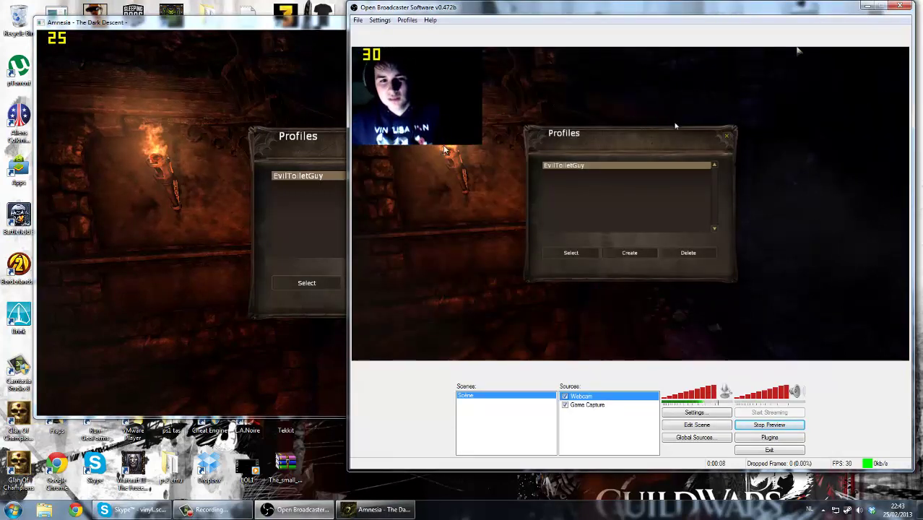
pyautogui.rightClick(427, 113)
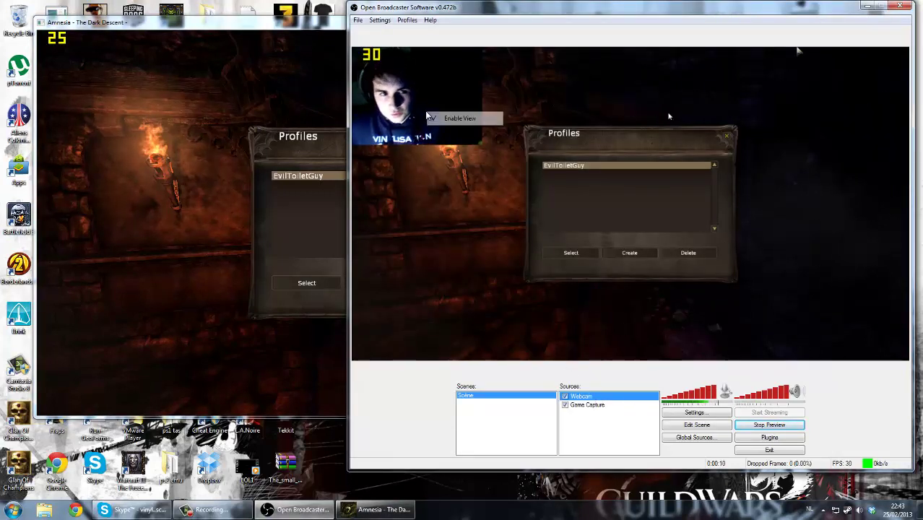
pyautogui.click(694, 412)
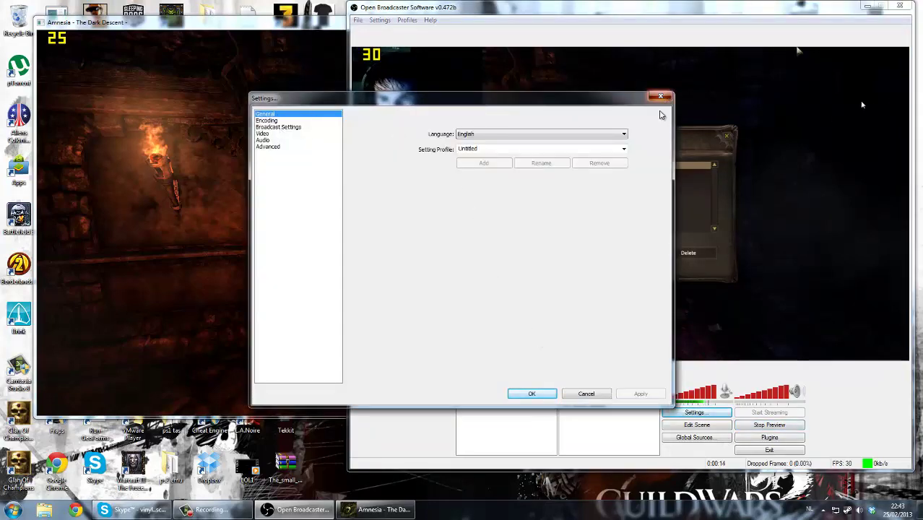
pyautogui.click(660, 96)
# Lower the Webcam source's resolution to a smaller preset in its properties
pyautogui.rightClick(574, 396)
pyautogui.click(578, 383)
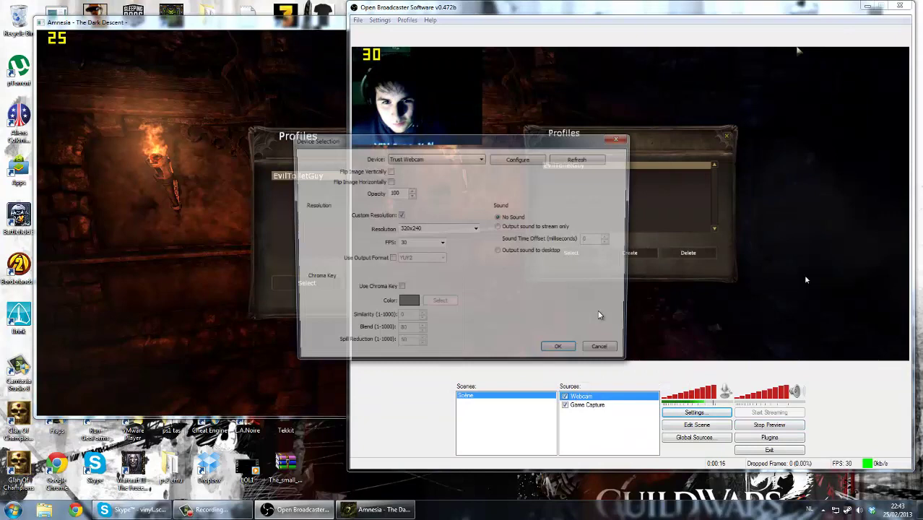
pyautogui.click(451, 230)
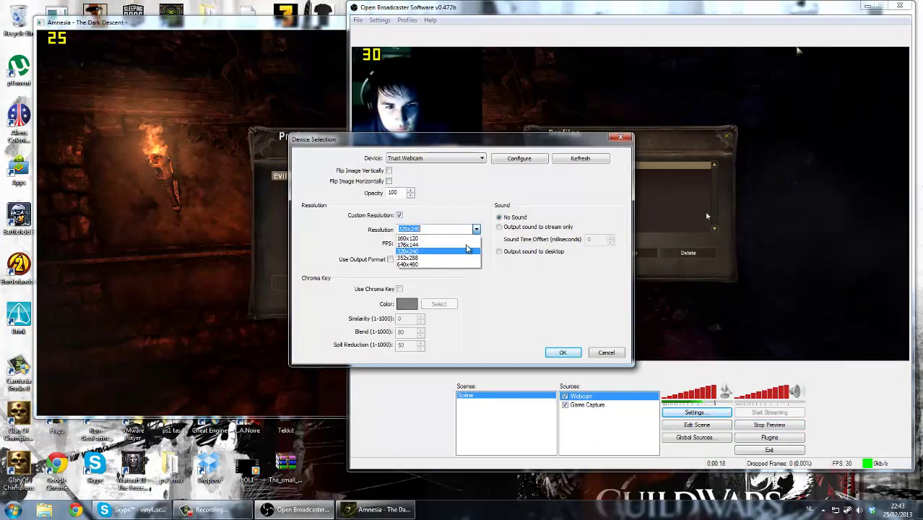
pyautogui.click(456, 246)
pyautogui.click(563, 353)
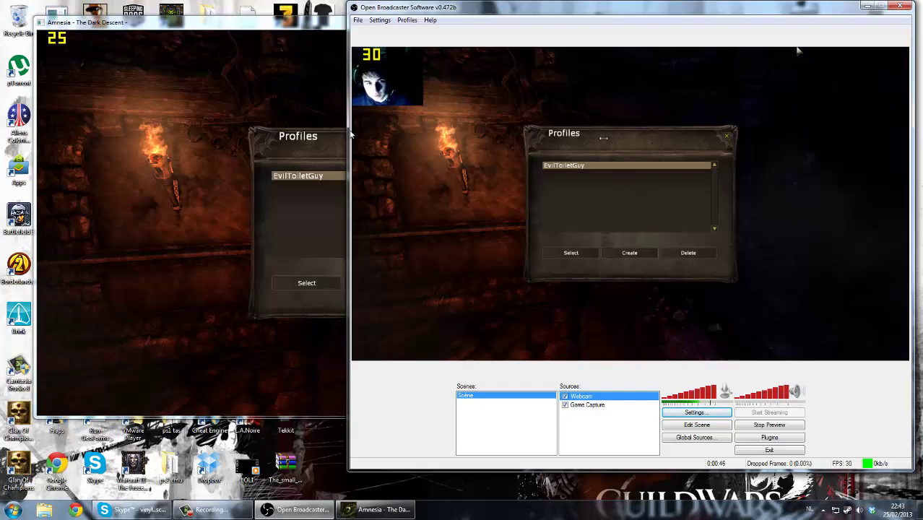
pyautogui.click(296, 24)
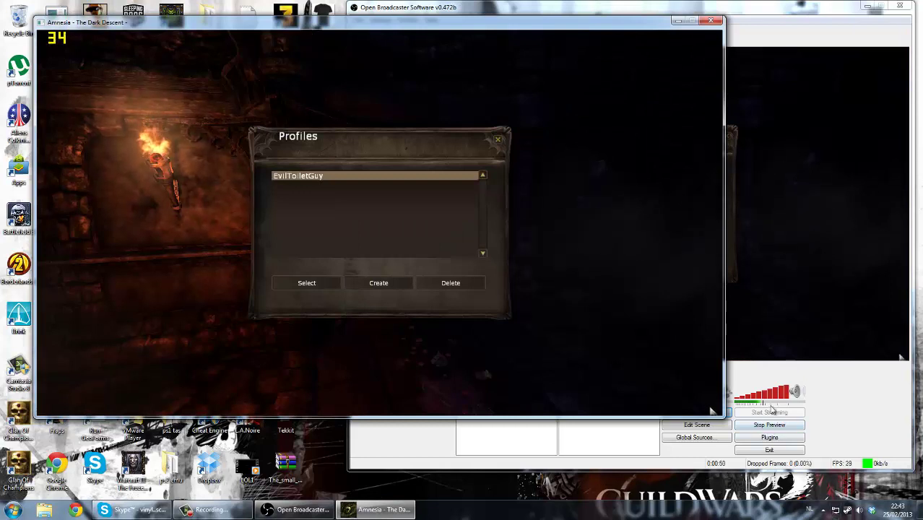
pyautogui.click(786, 361)
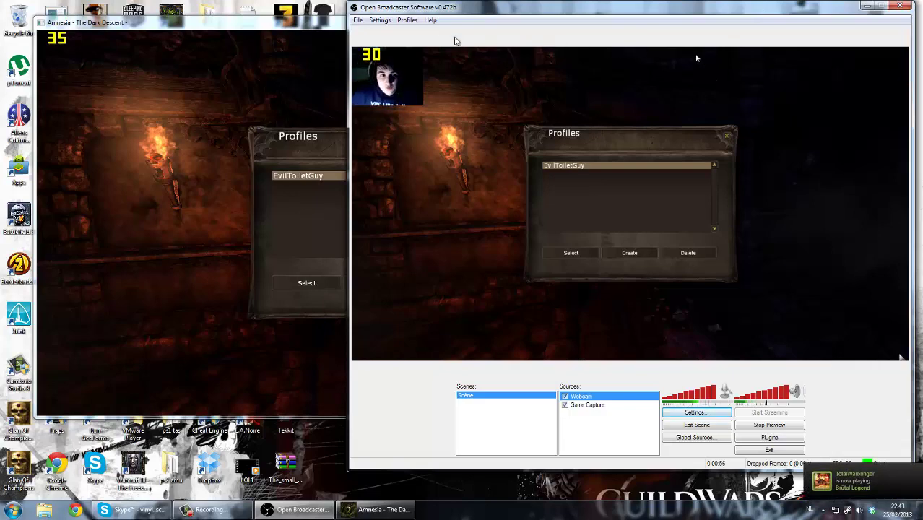
# Set Broadcast Settings to Live Stream on Twitch / Justin.tv via Global Load Balancing Service
pyautogui.click(408, 21)
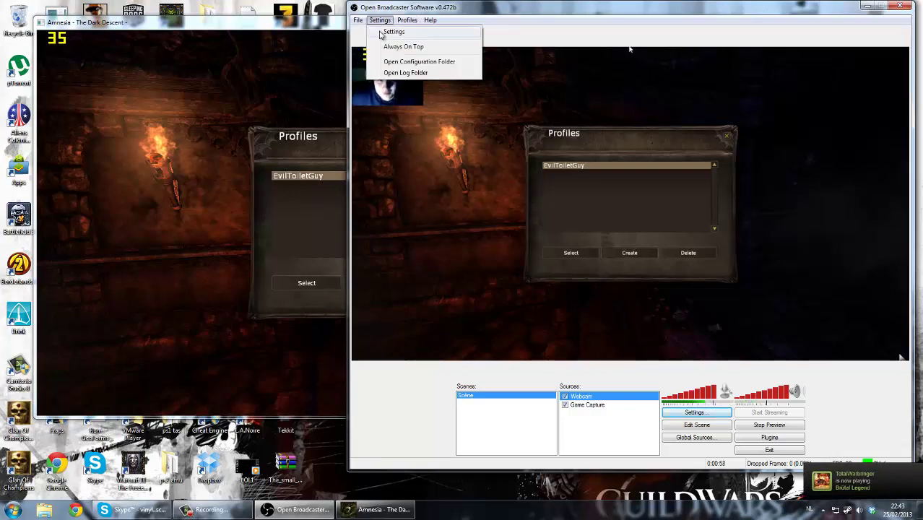
pyautogui.click(383, 33)
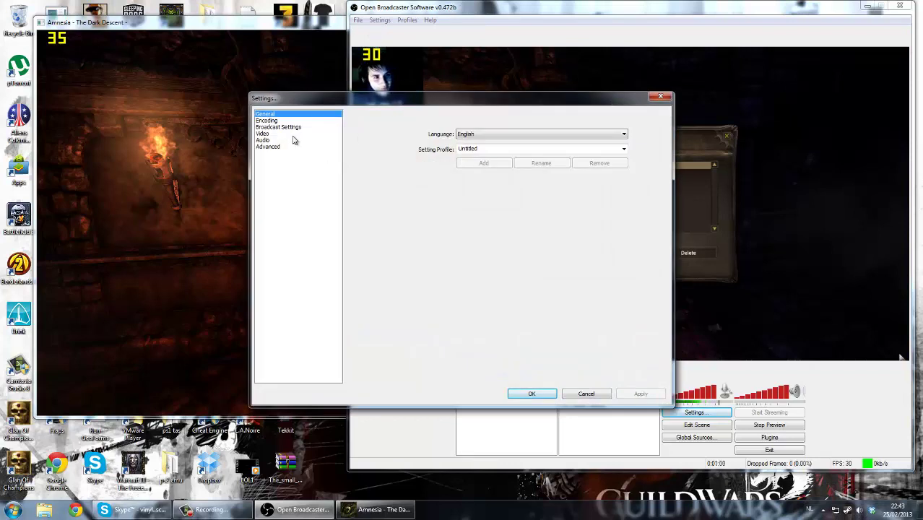
pyautogui.click(286, 127)
pyautogui.click(479, 124)
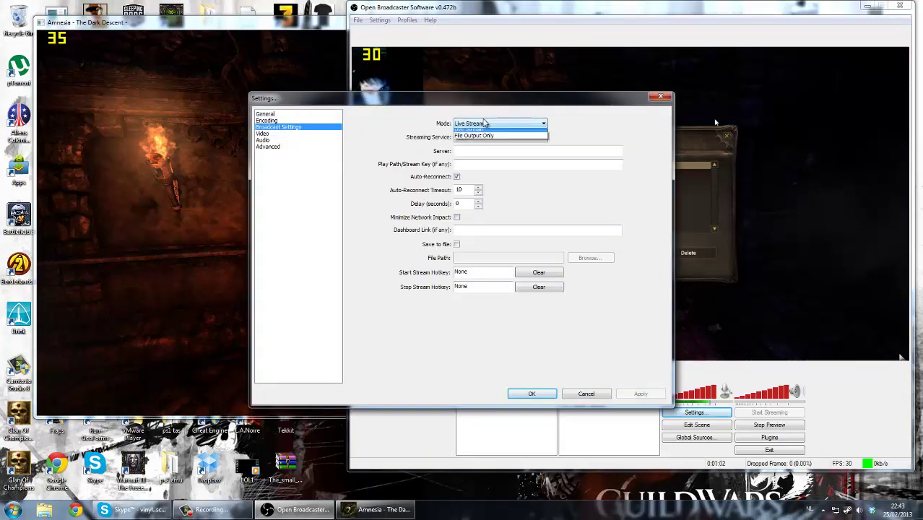
pyautogui.click(494, 133)
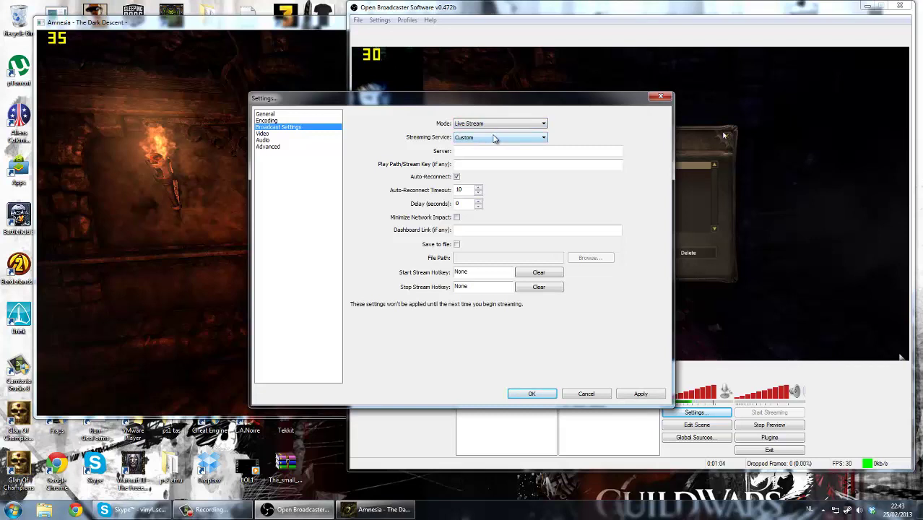
pyautogui.click(495, 139)
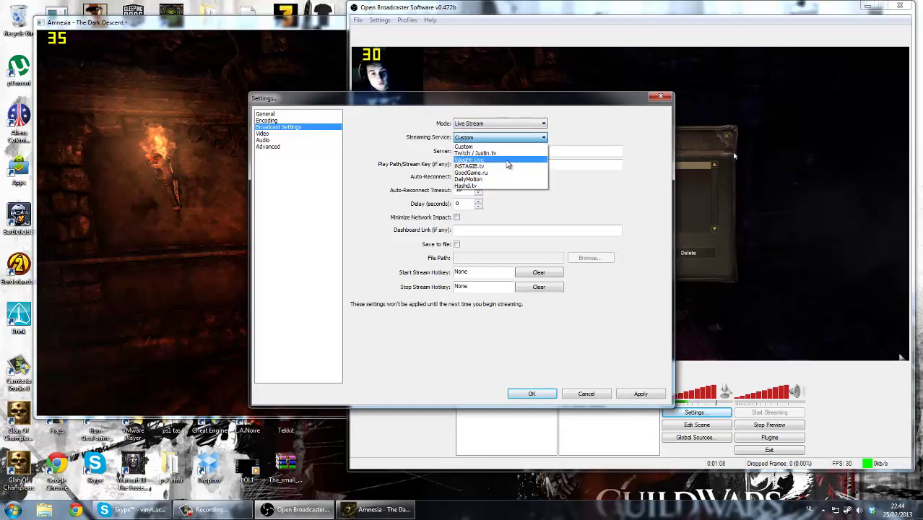
pyautogui.click(502, 153)
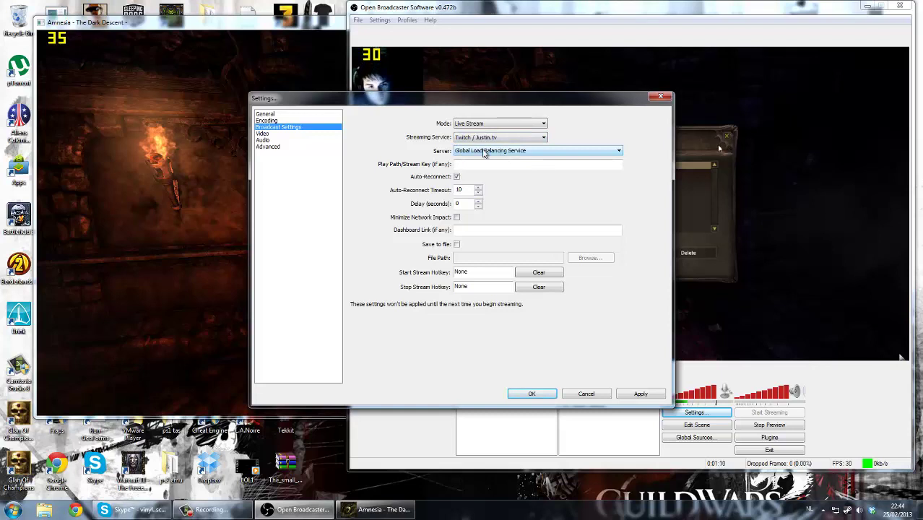
pyautogui.click(489, 153)
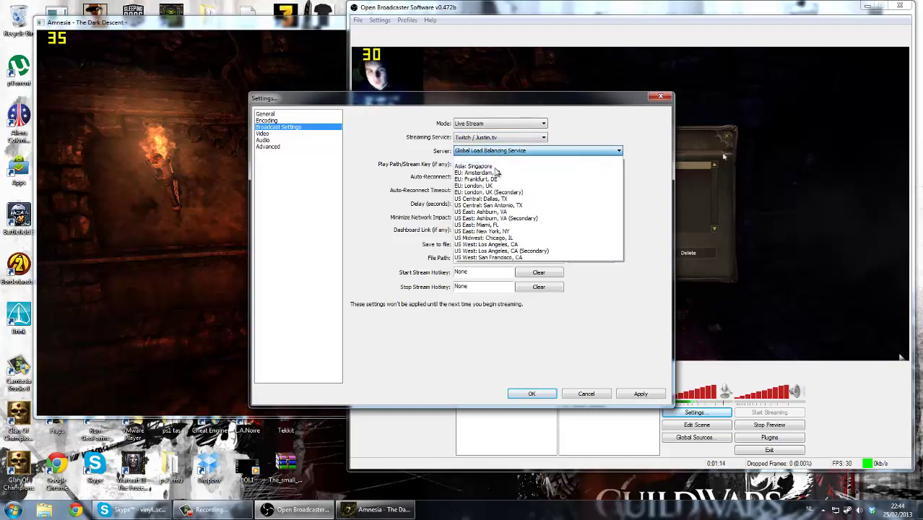
pyautogui.click(512, 159)
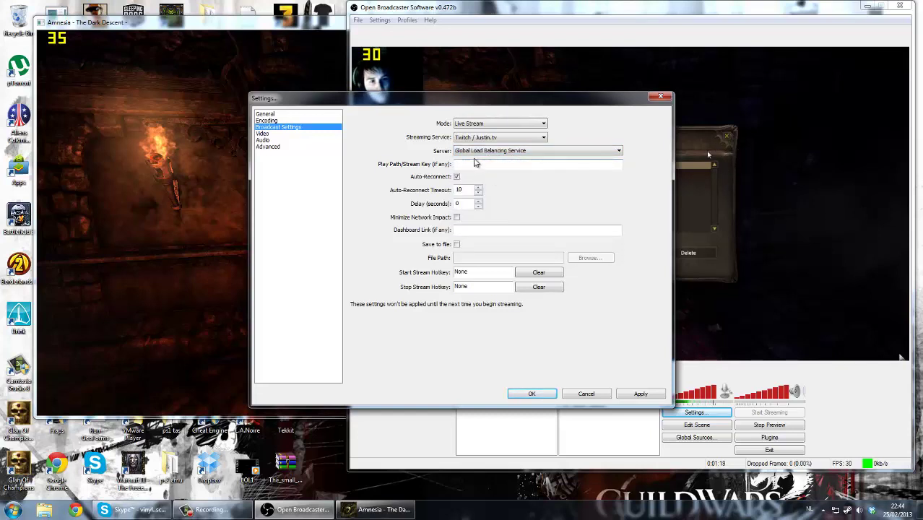
pyautogui.click(477, 164)
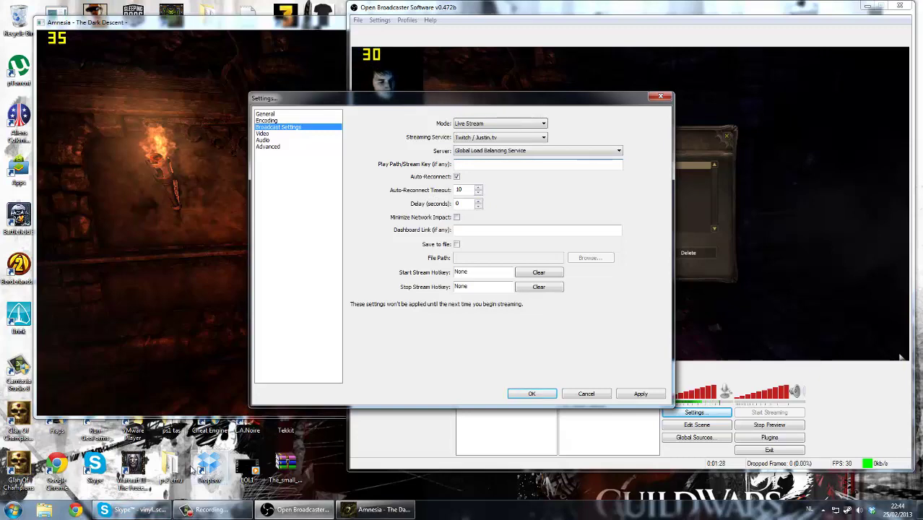
pyautogui.click(75, 510)
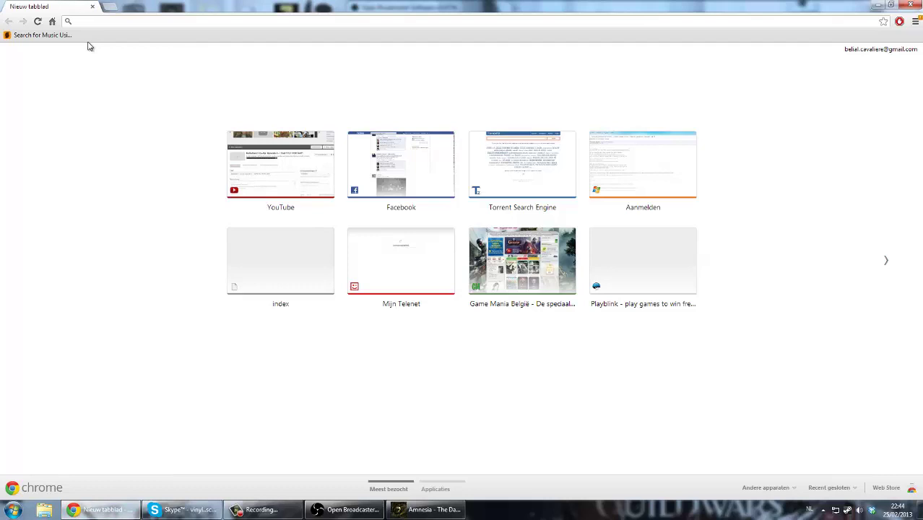
# Load twitch.tv and go to the account's channel page
pyautogui.write('twitch.tv')
pyautogui.press('Return')
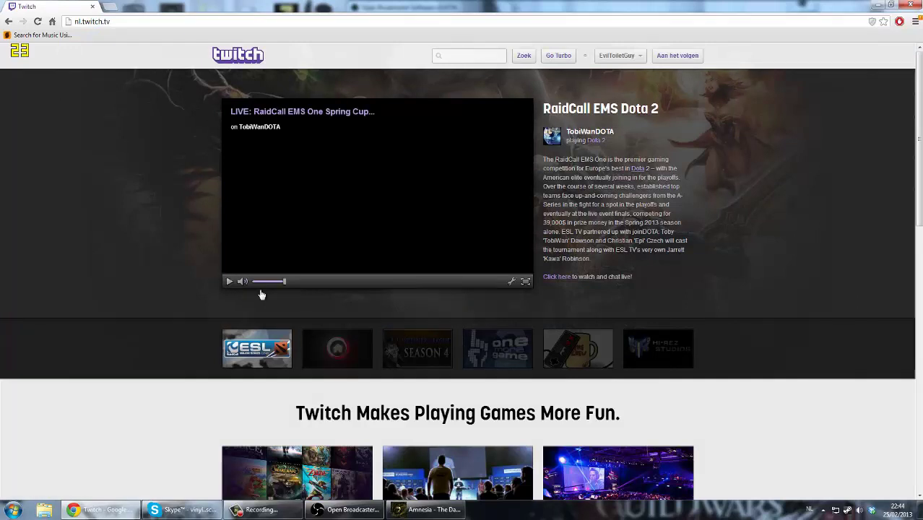
pyautogui.click(640, 55)
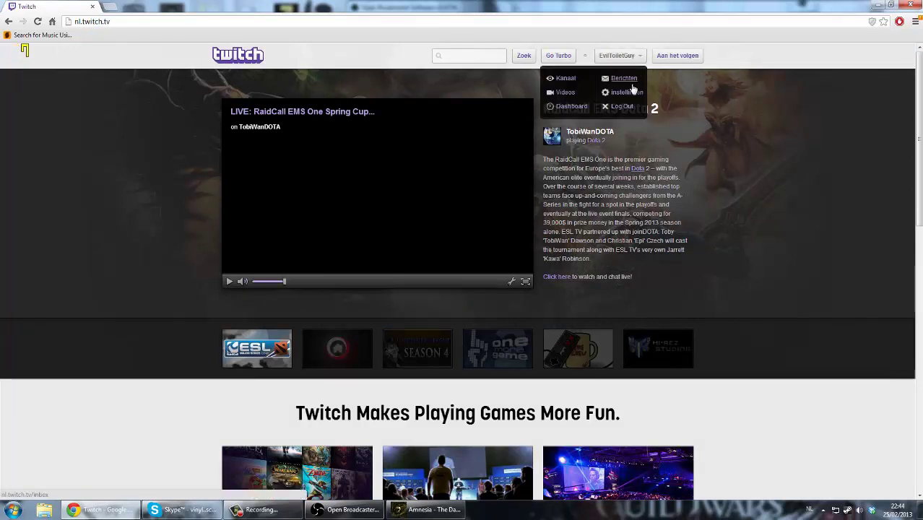
pyautogui.click(566, 78)
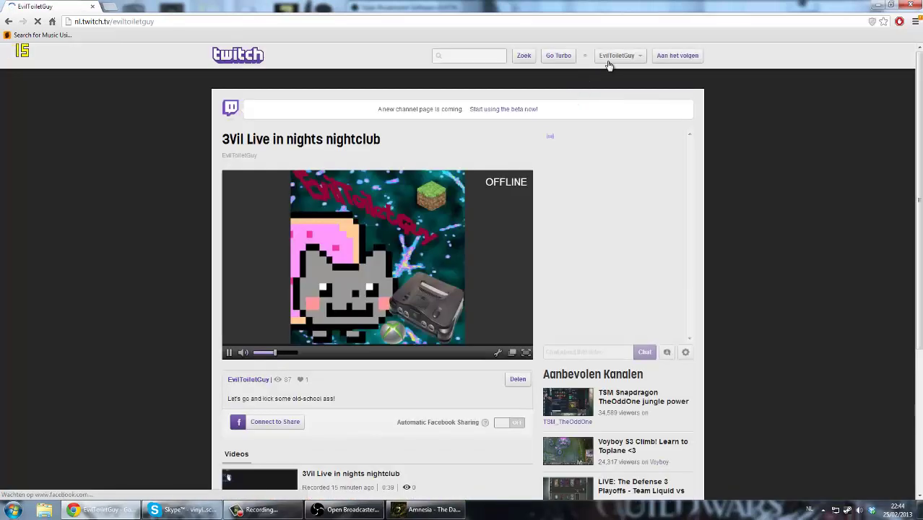
# Open the broadcaster dashboard, reveal the stream key and select all of it
pyautogui.click(609, 62)
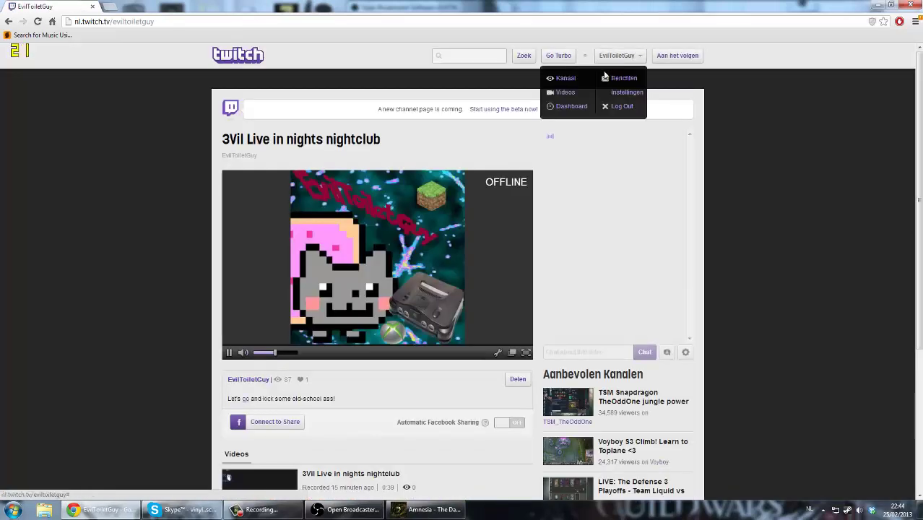
pyautogui.click(570, 106)
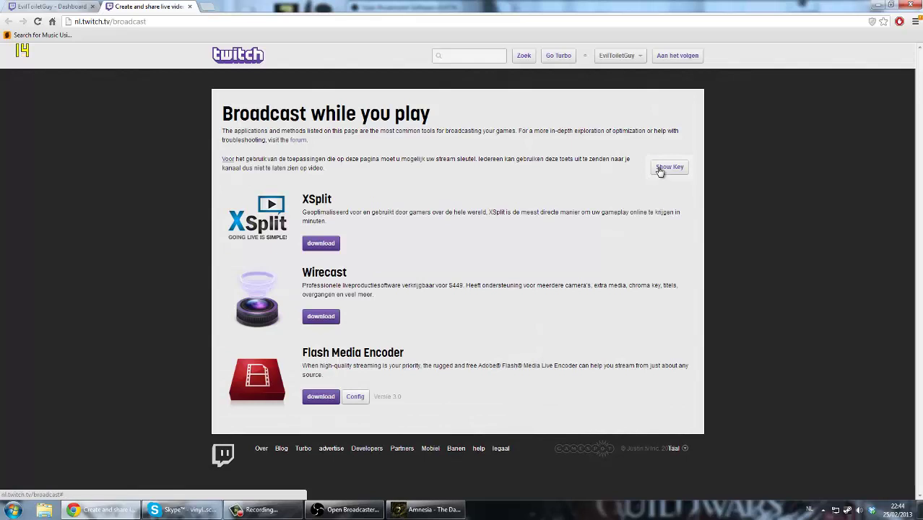
pyautogui.click(659, 168)
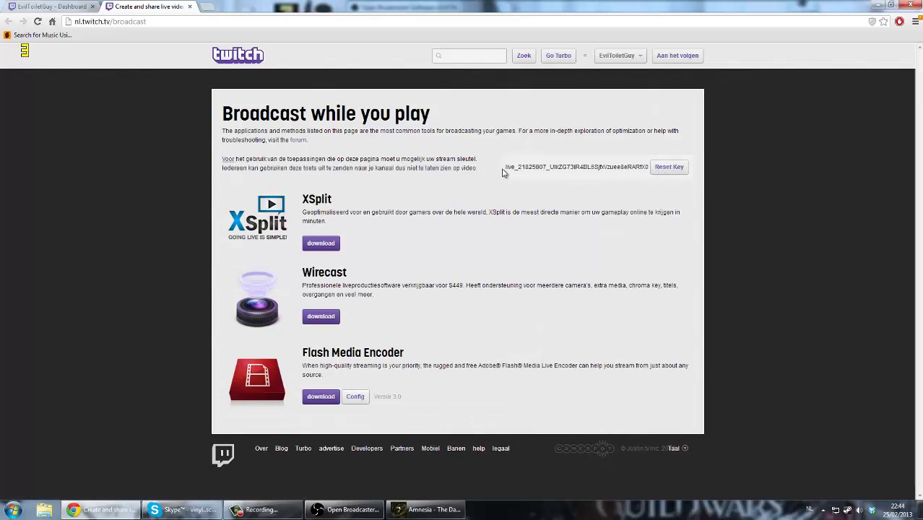
pyautogui.moveTo(522, 169); pyautogui.dragTo(640, 173)
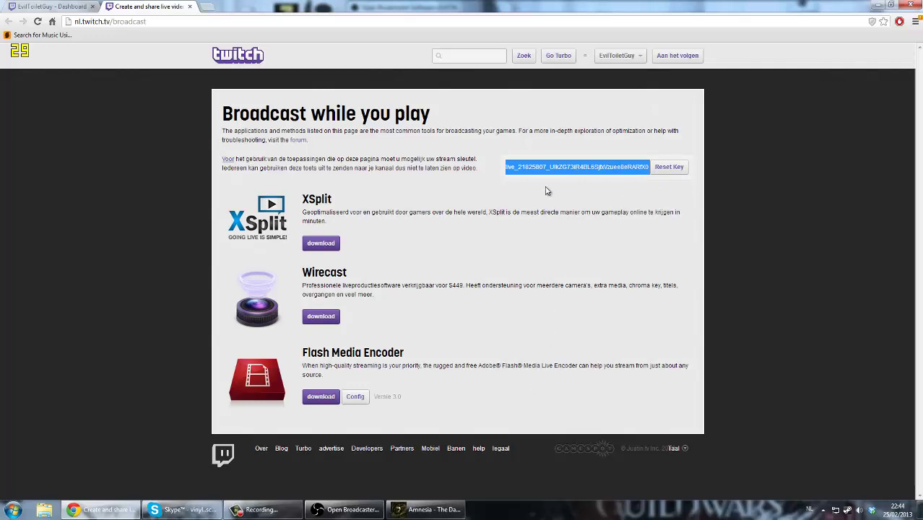
# Paste the Twitch stream key into the Play Path/Stream Key field, apply, and close settings
pyautogui.click(347, 509)
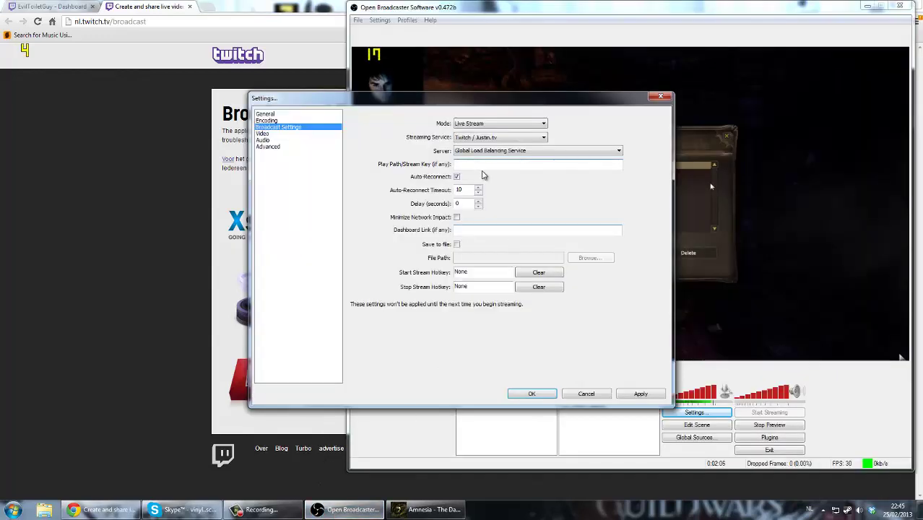
pyautogui.click(487, 165)
pyautogui.hotkey('ctrl', 'v')
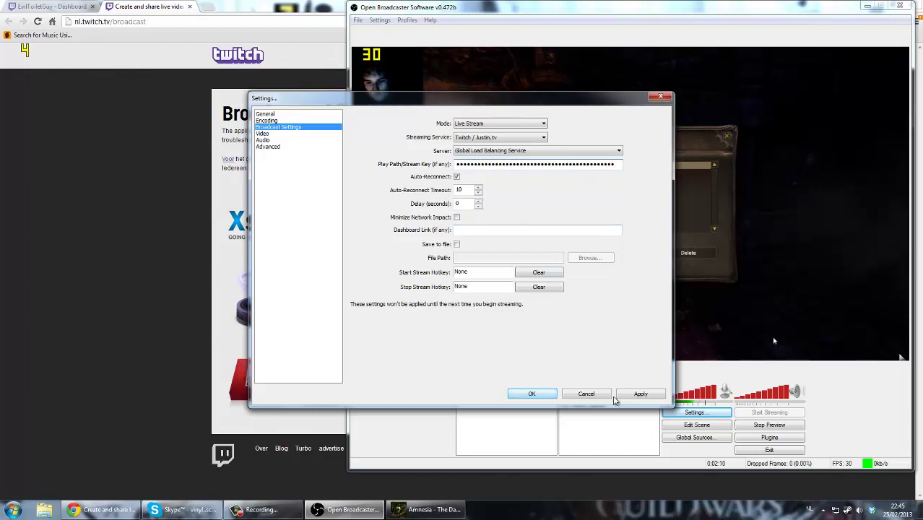
pyautogui.click(640, 394)
pyautogui.click(533, 395)
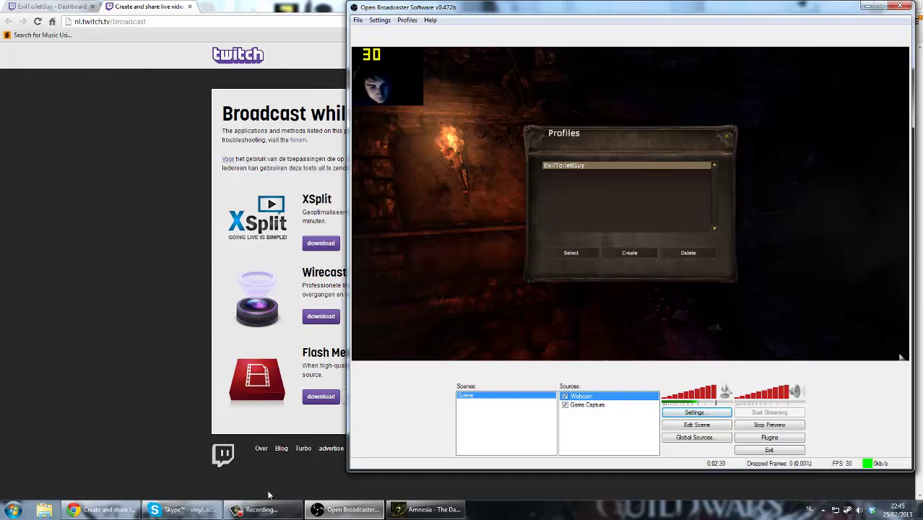
# Load the existing Amnesia profile to reach the main menu, and reposition the OBS window on screen
pyautogui.moveTo(235, 513)
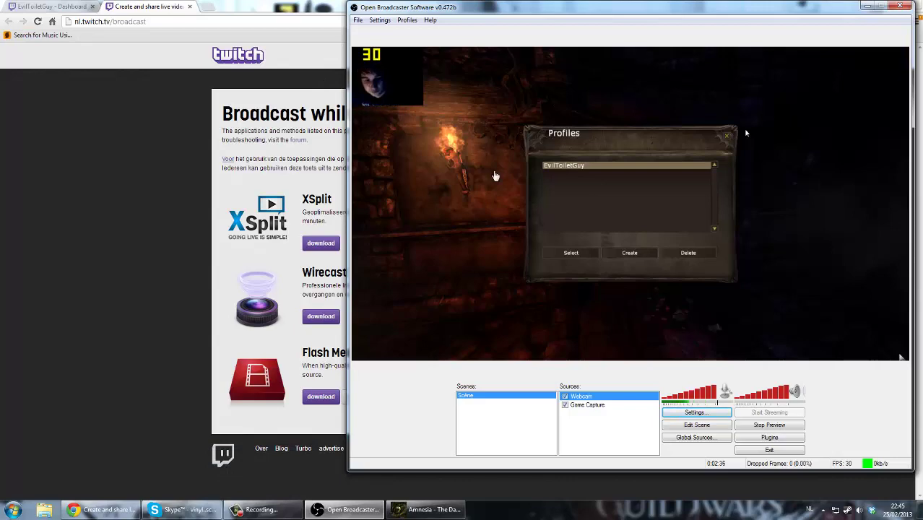
pyautogui.click(426, 509)
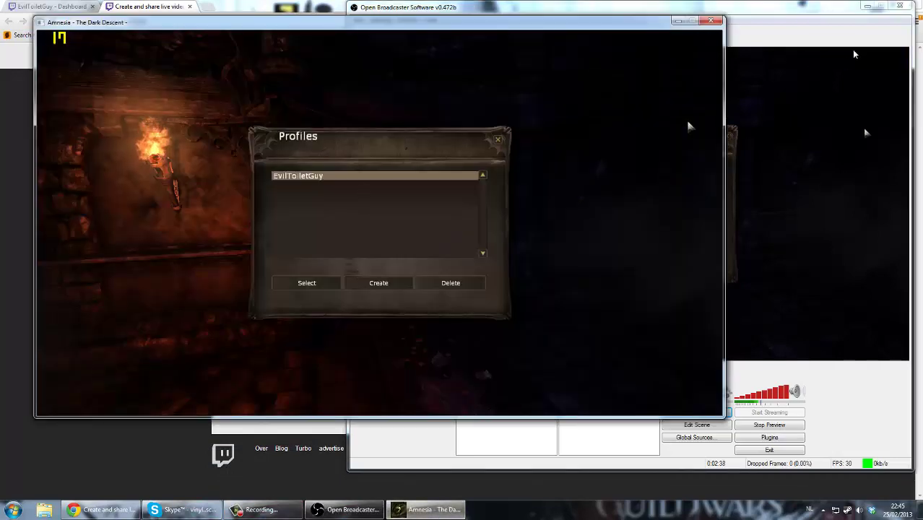
pyautogui.moveTo(812, 10); pyautogui.dragTo(922, 10)
pyautogui.moveTo(776, 21); pyautogui.dragTo(810, 23)
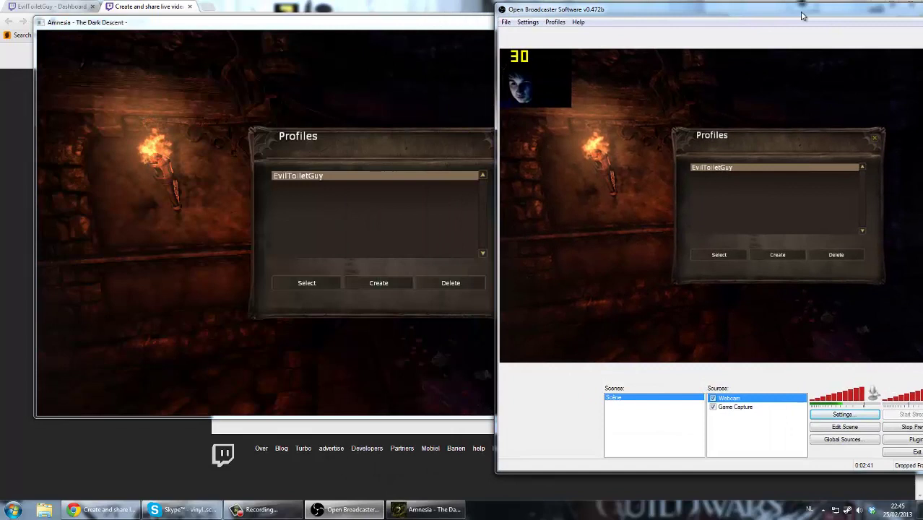
pyautogui.click(419, 79)
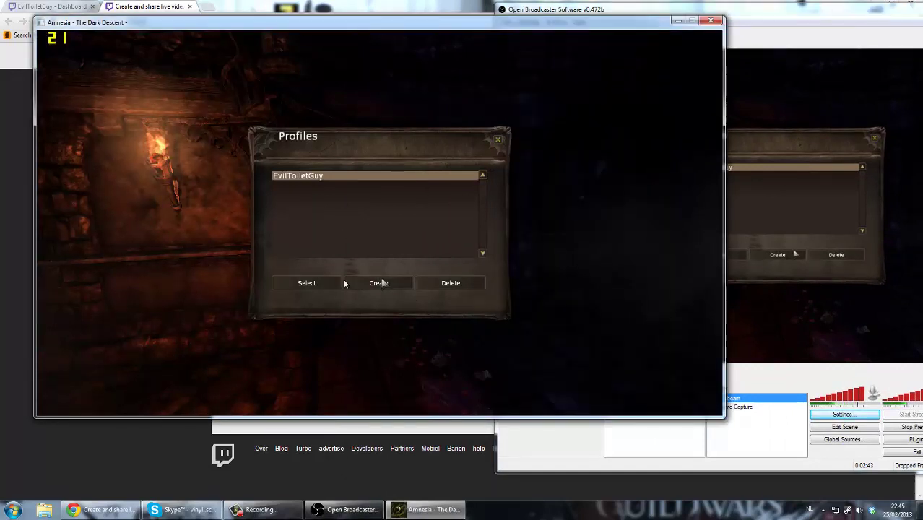
pyautogui.click(310, 283)
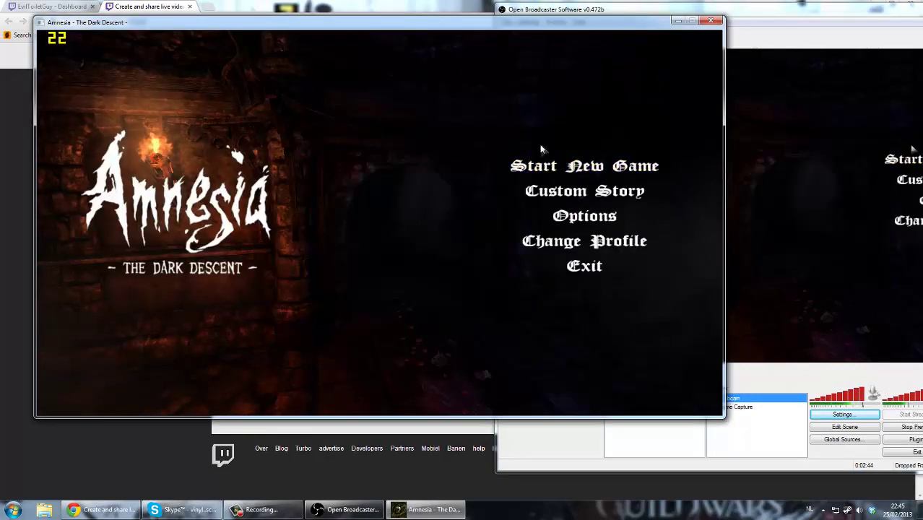
pyautogui.click(778, 13)
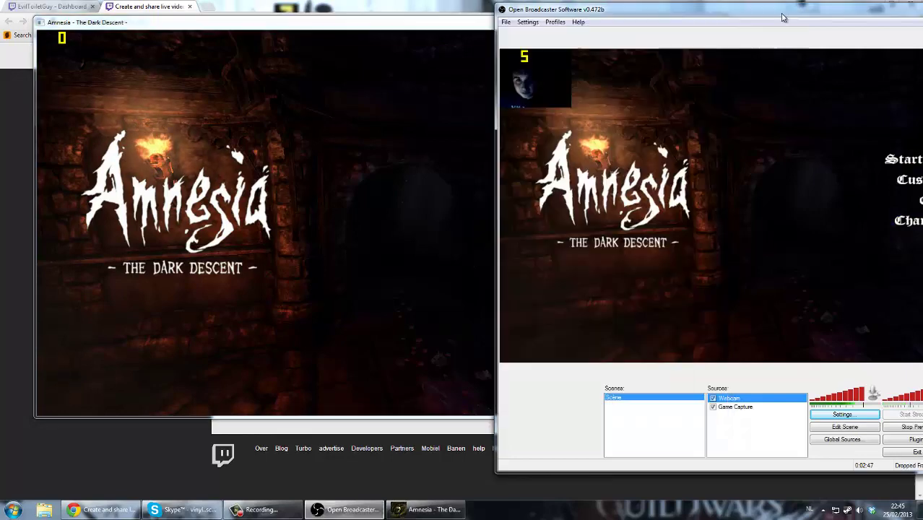
pyautogui.moveTo(758, 13); pyautogui.dragTo(545, 11)
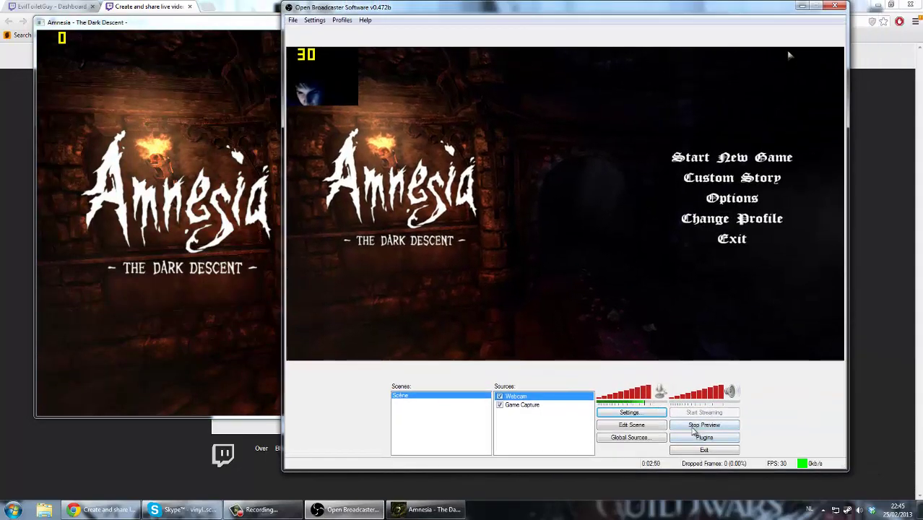
# Stop the OBS preview and close Twitch's stream key tab
pyautogui.click(696, 425)
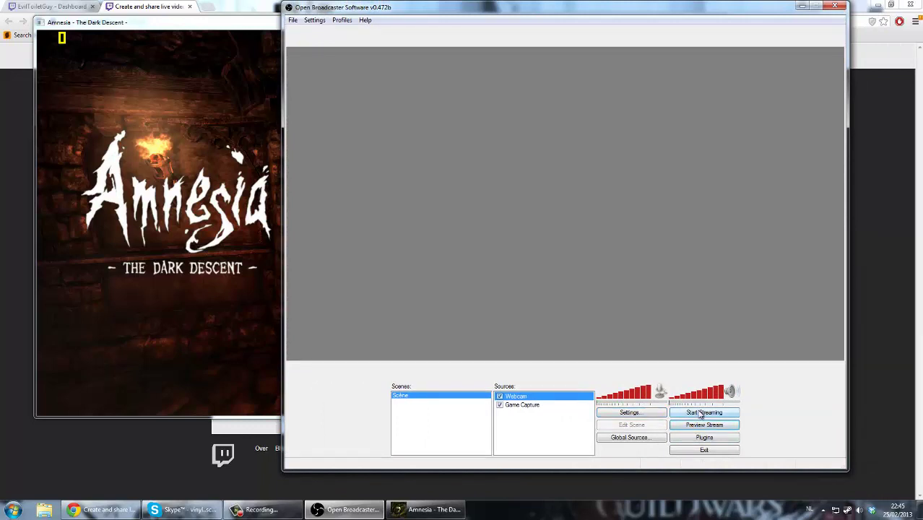
pyautogui.click(184, 6)
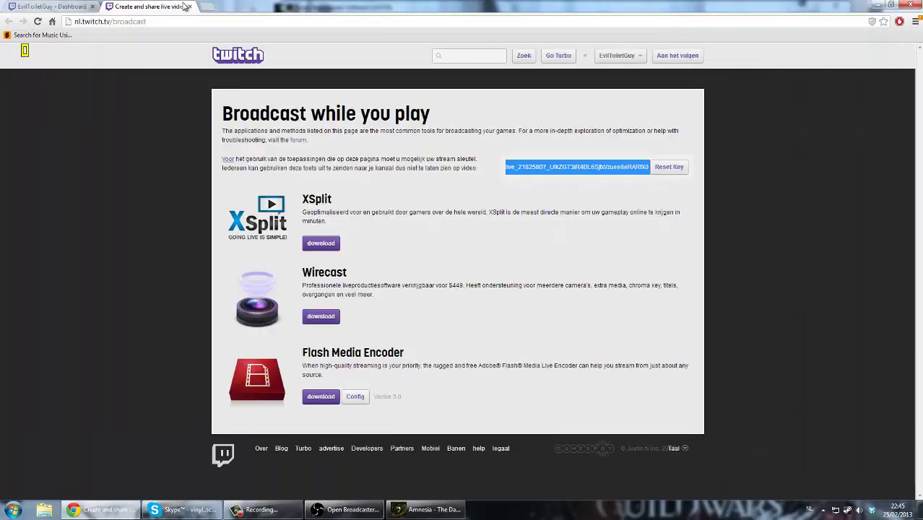
pyautogui.click(190, 6)
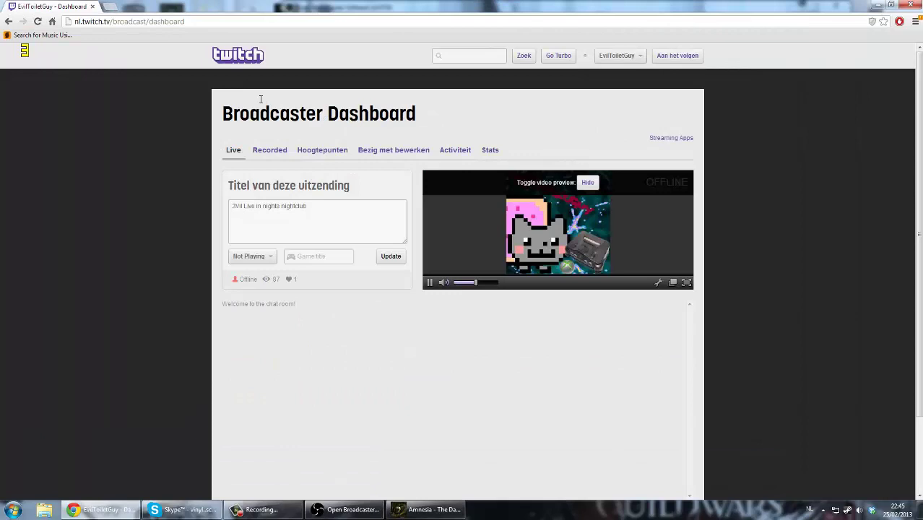
# Open the Twitch channel page from the account menu to confirm it shows offline
pyautogui.click(617, 56)
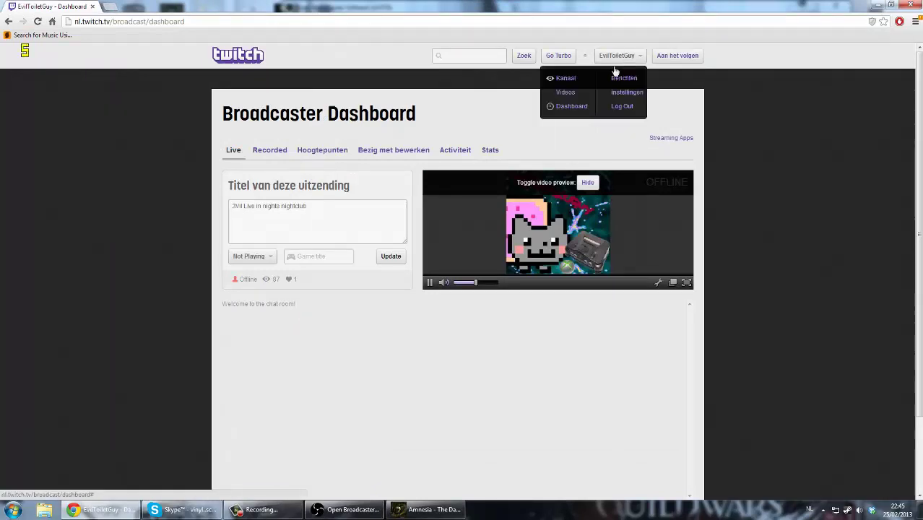
pyautogui.click(558, 78)
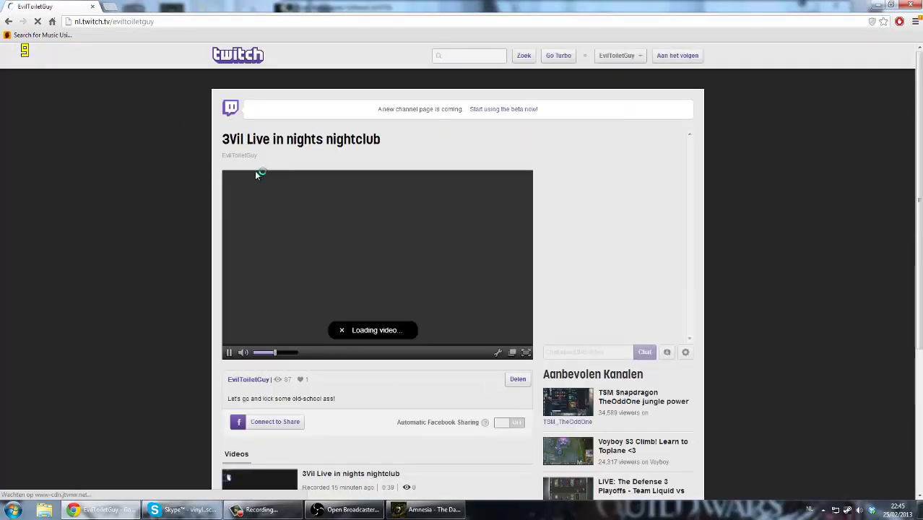
pyautogui.scroll(-3, 224, 249)
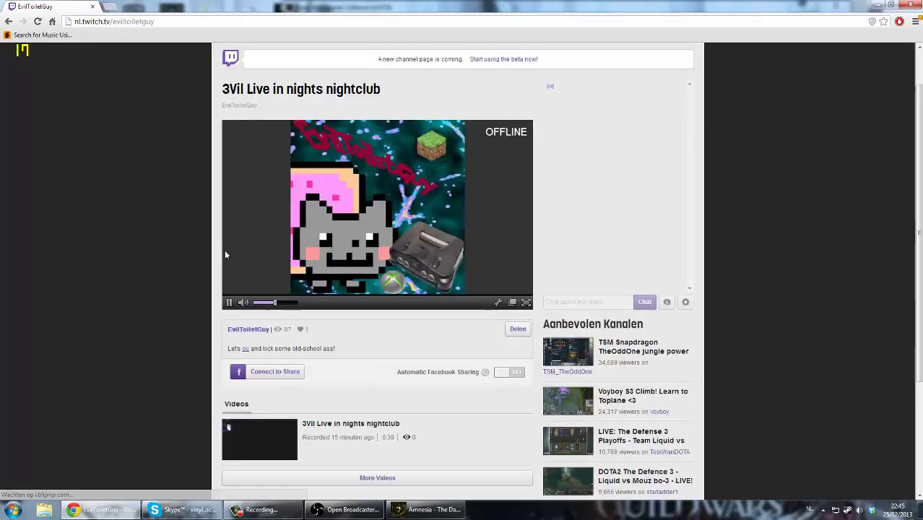
pyautogui.scroll(3, 443, 277)
pyautogui.scroll(-1, 226, 368)
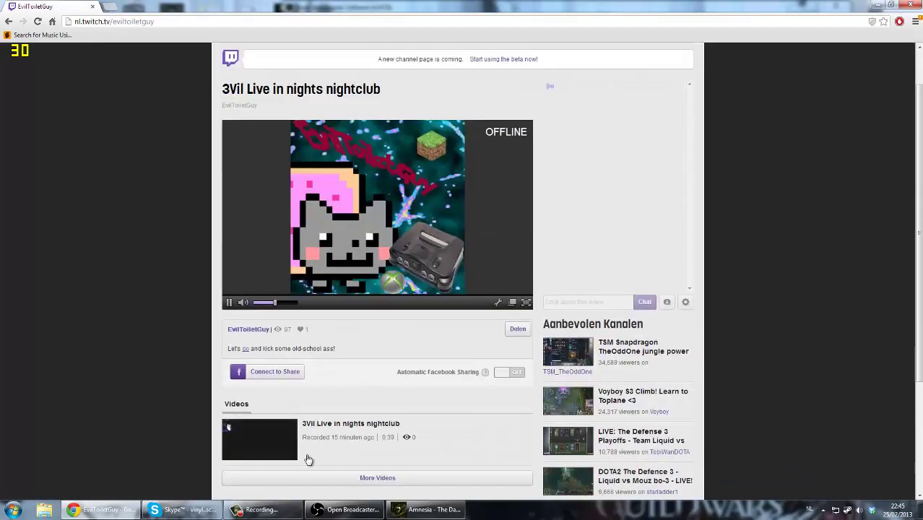
pyautogui.click(351, 509)
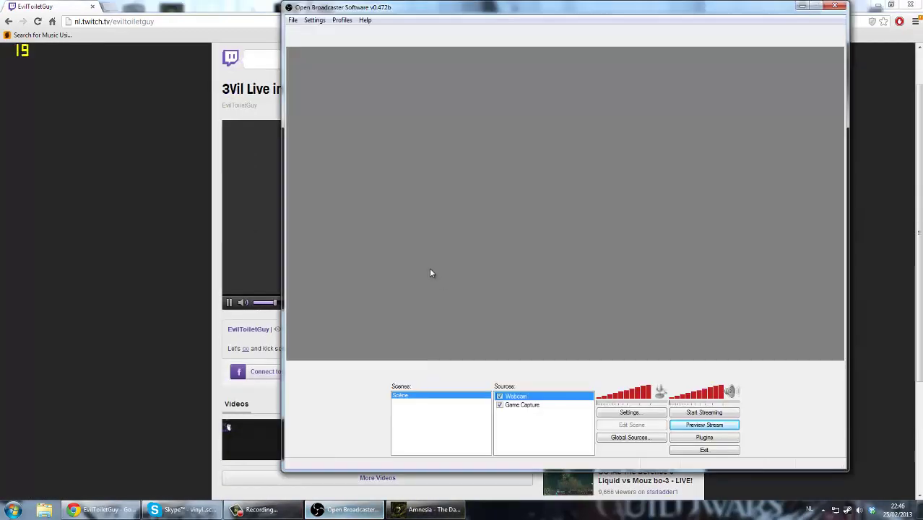
# Start streaming to Twitch and view the channel page in Chrome
pyautogui.click(708, 412)
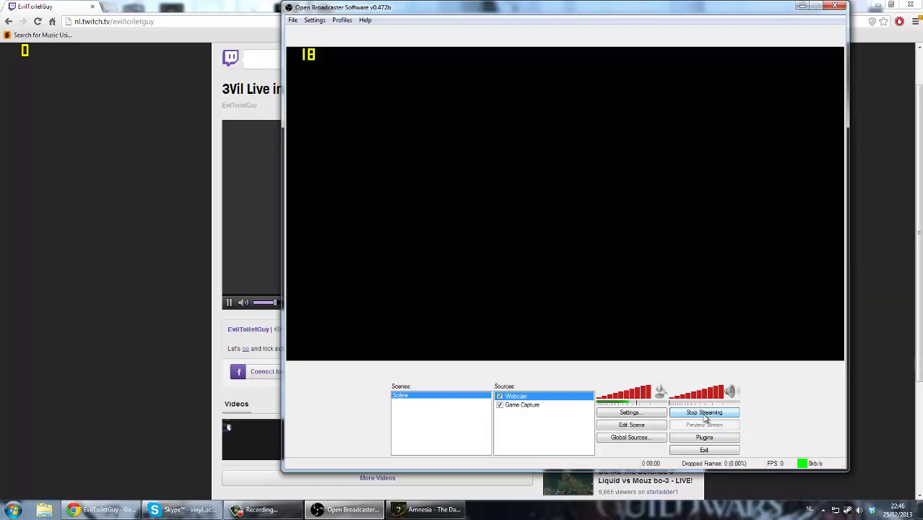
pyautogui.click(165, 187)
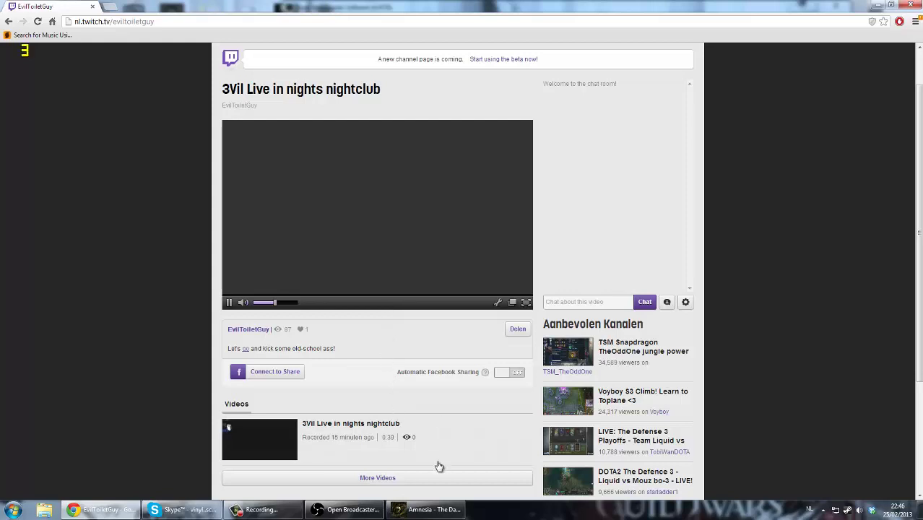
# Move the Amnesia window aside to reveal Twitch, then drag the player's volume to zero
pyautogui.click(350, 509)
pyautogui.click(430, 510)
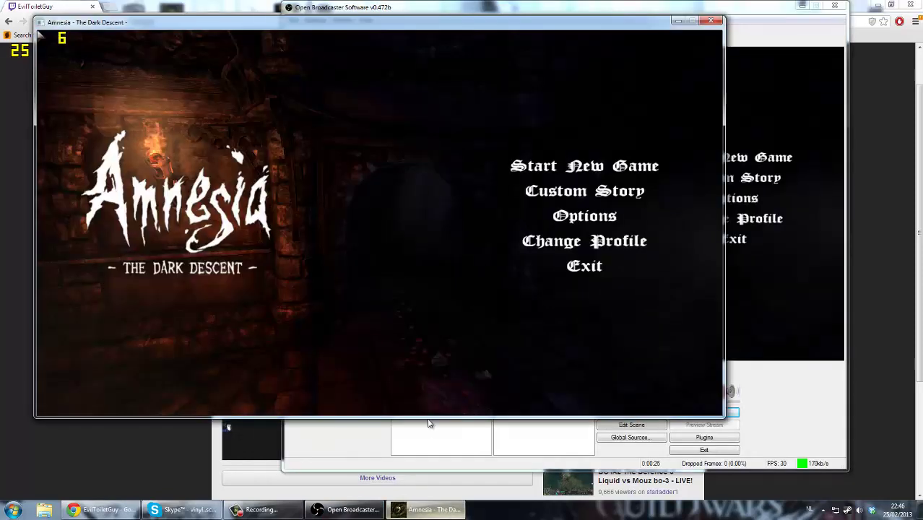
pyautogui.moveTo(406, 23); pyautogui.dragTo(608, 42)
pyautogui.click(166, 218)
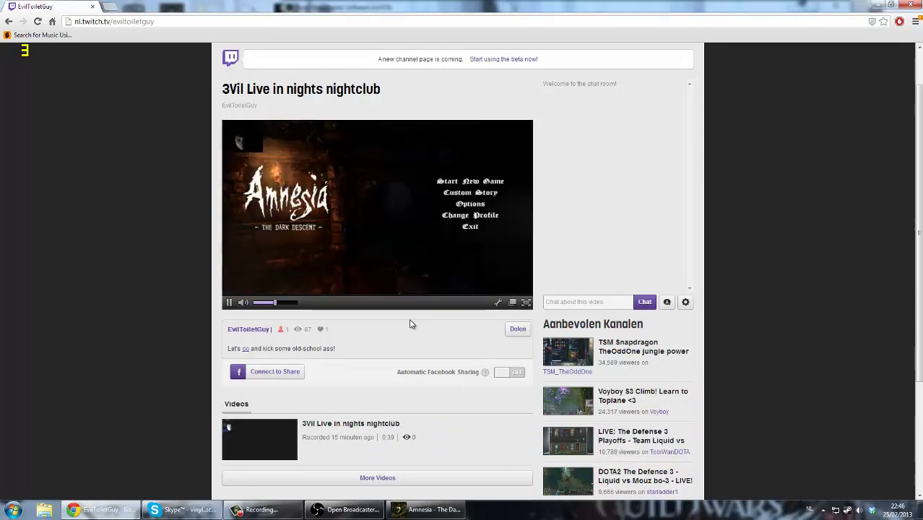
pyautogui.moveTo(274, 305); pyautogui.dragTo(196, 310)
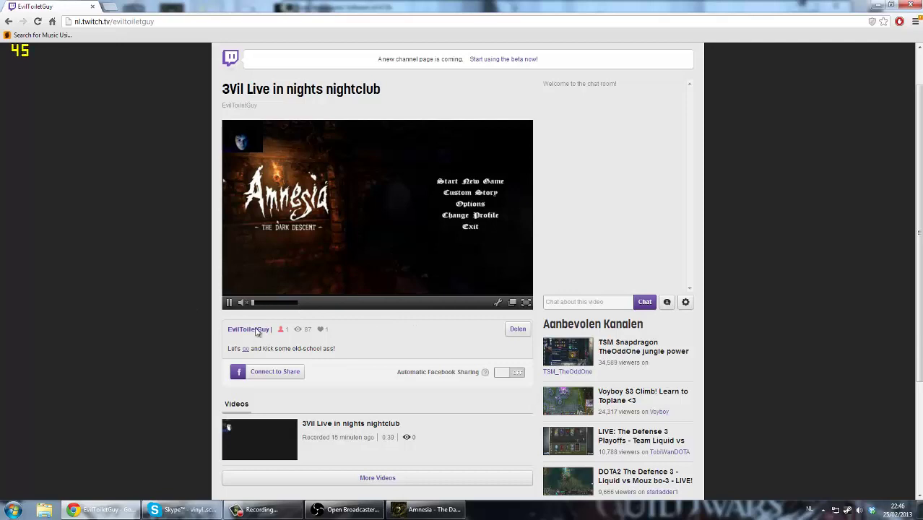
# Shift the Amnesia window to the lower left, decline Start New Game, and return to OBS
pyautogui.click(428, 509)
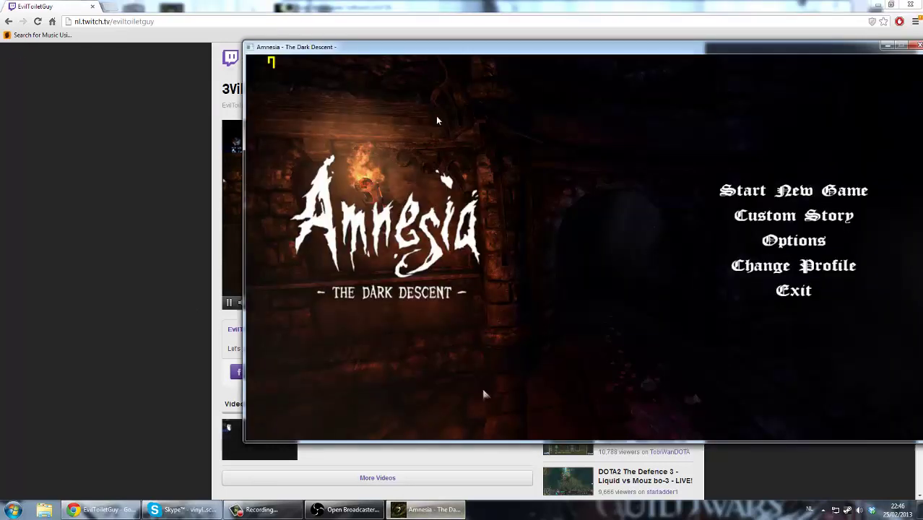
pyautogui.moveTo(421, 47); pyautogui.dragTo(256, 231)
pyautogui.click(634, 377)
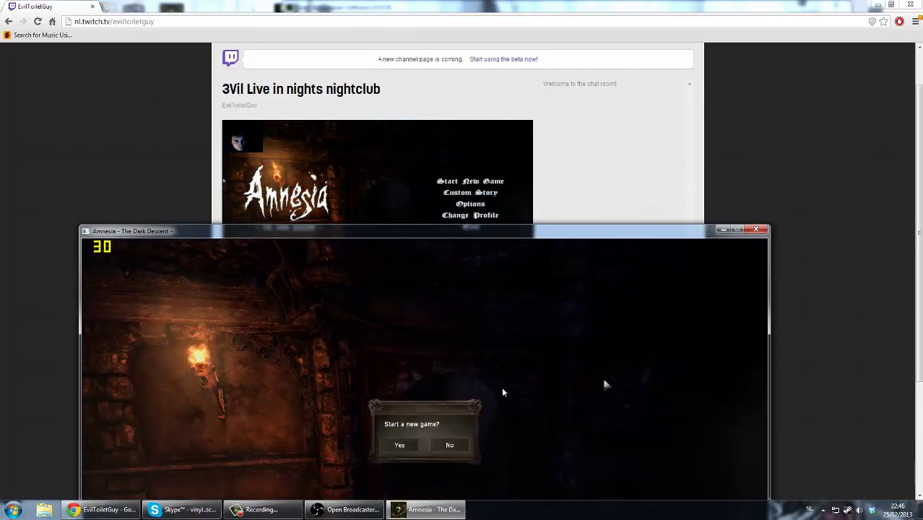
pyautogui.click(446, 444)
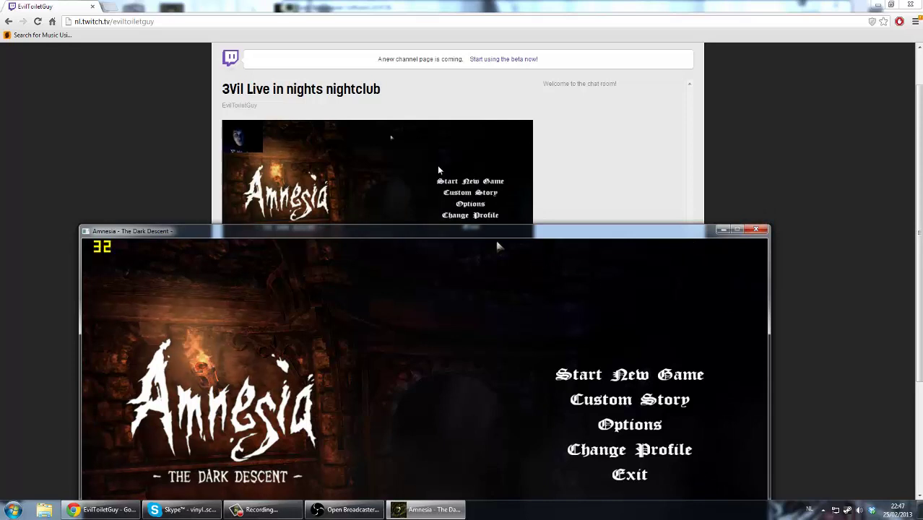
pyautogui.click(347, 510)
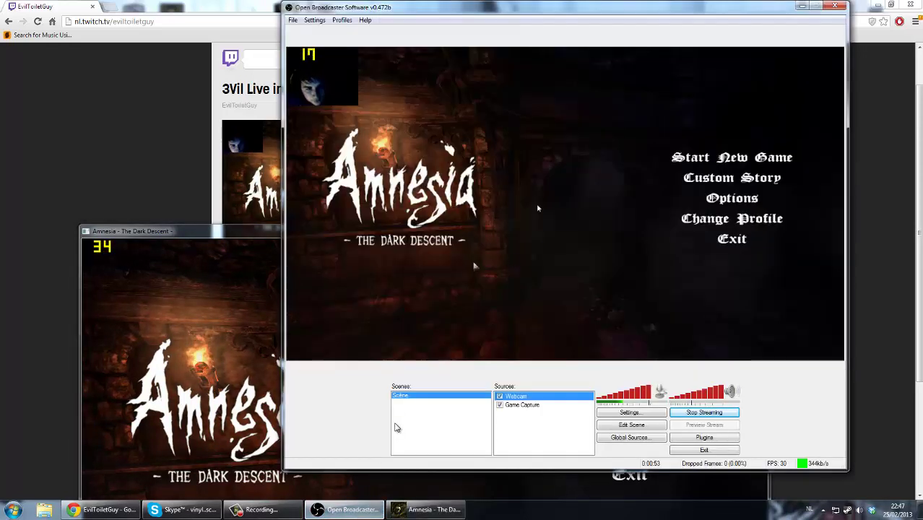